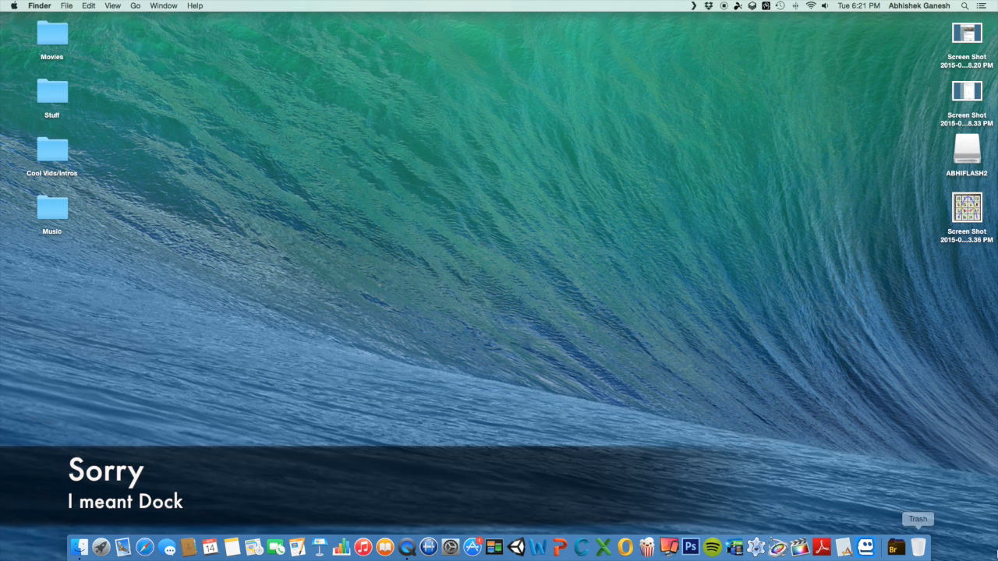
click(896, 549)
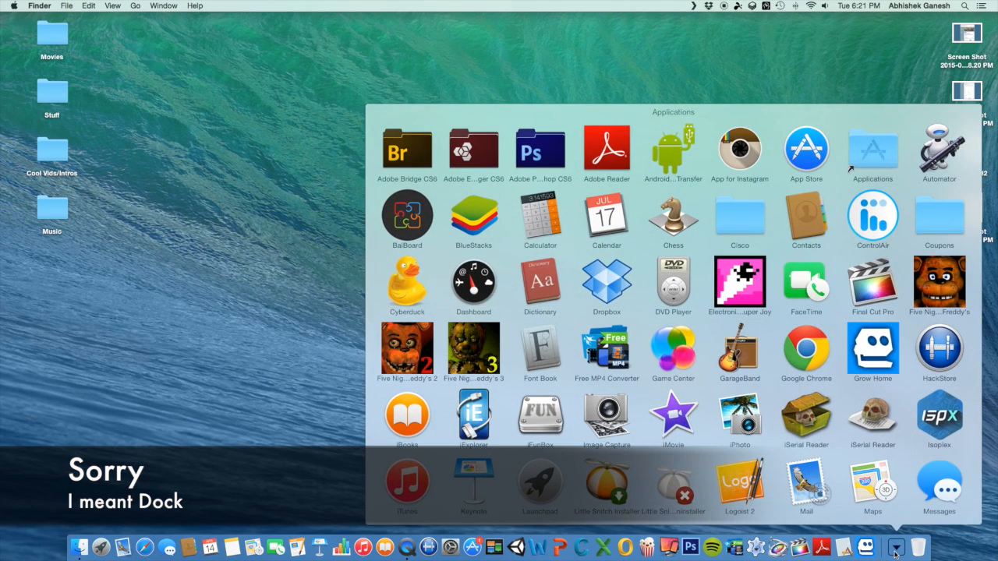
click(898, 550)
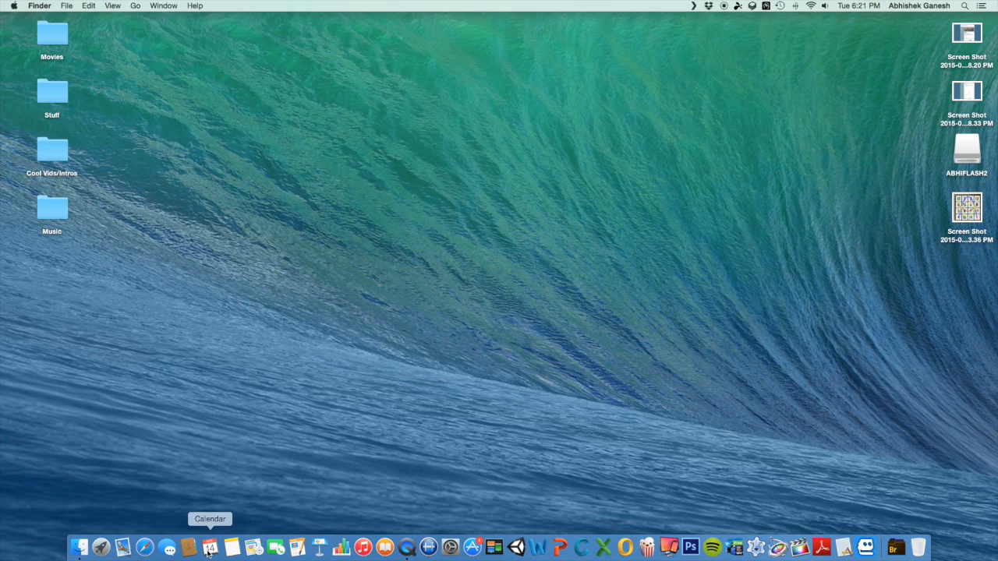
Open Keynote, create a presentation with the standard White theme, and delete the title and subtitle placeholders from its slide.
click(317, 549)
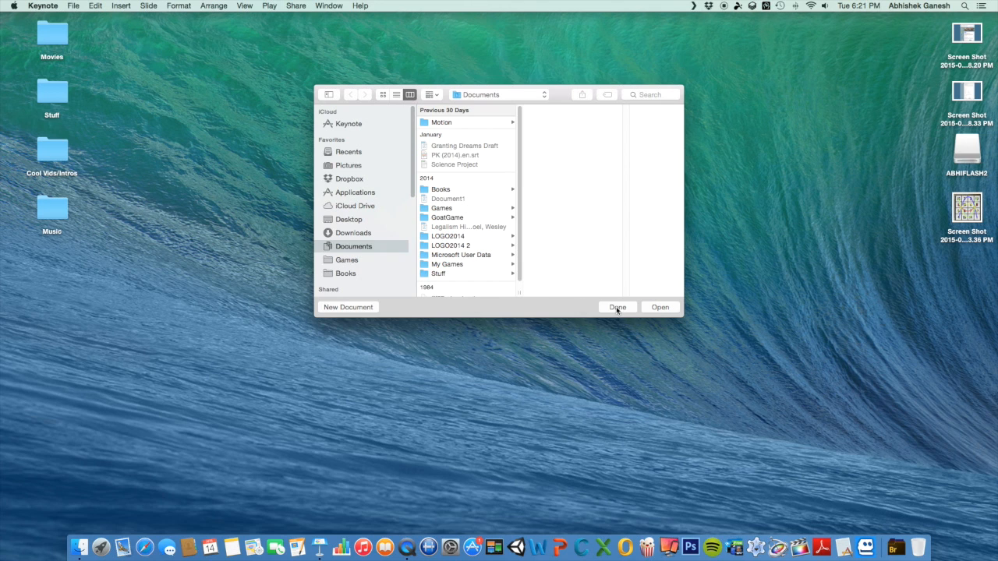
click(352, 308)
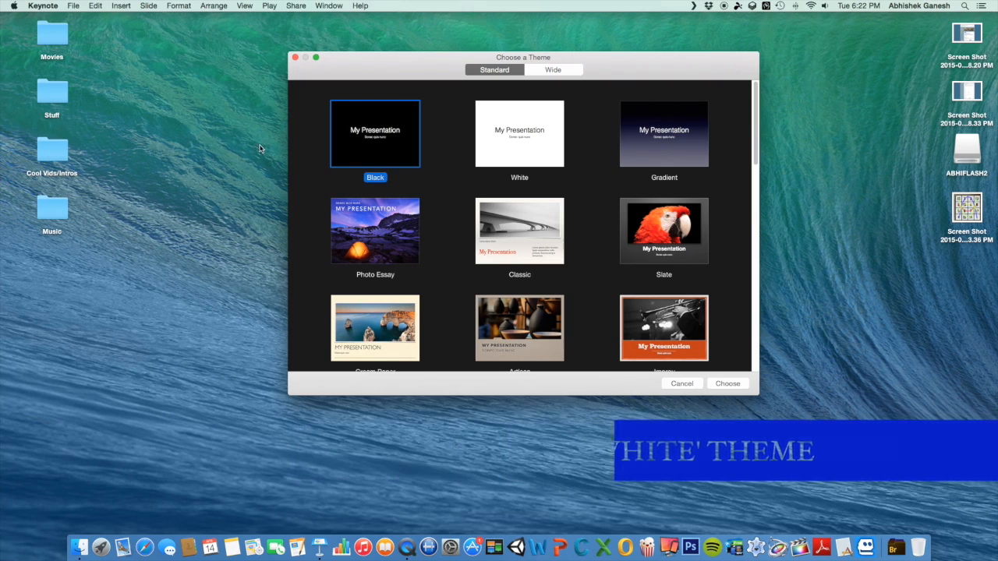
click(511, 154)
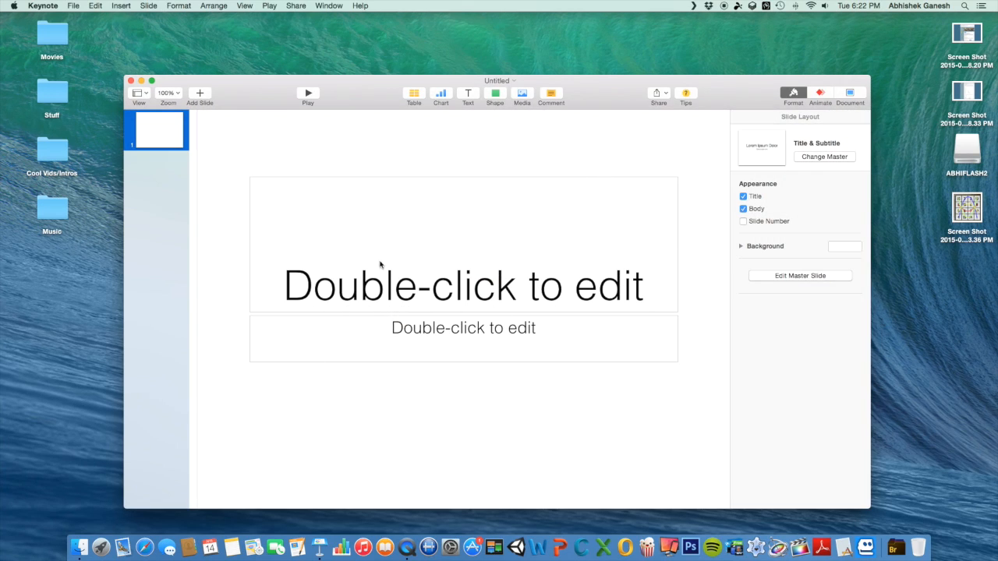
drag(468, 390, 429, 167)
key(Delete)
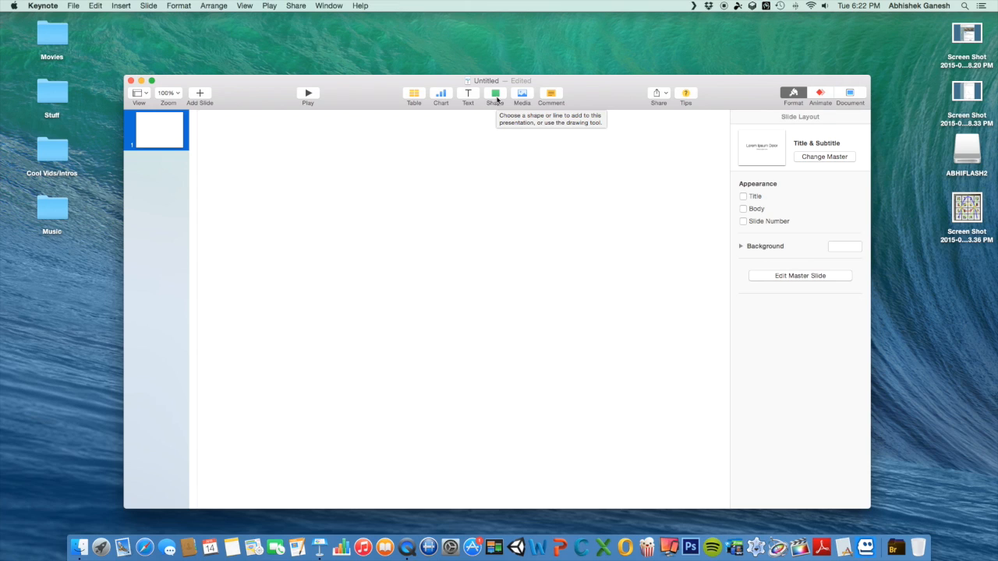
Browse the shape styles and insert a circle in the green style on the slide.
click(497, 99)
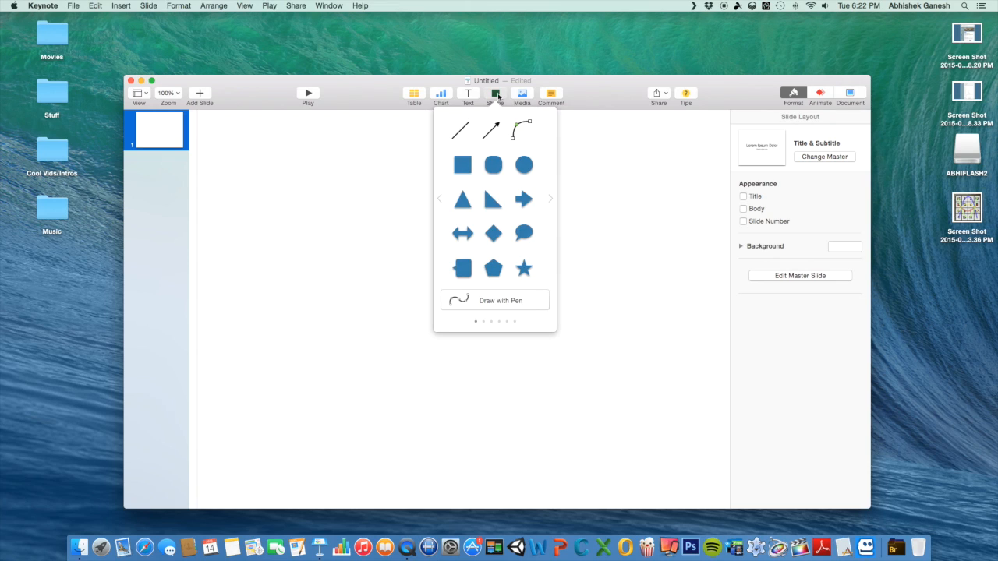
click(552, 200)
click(552, 200)
click(552, 201)
click(552, 201)
click(552, 201)
click(553, 201)
click(553, 200)
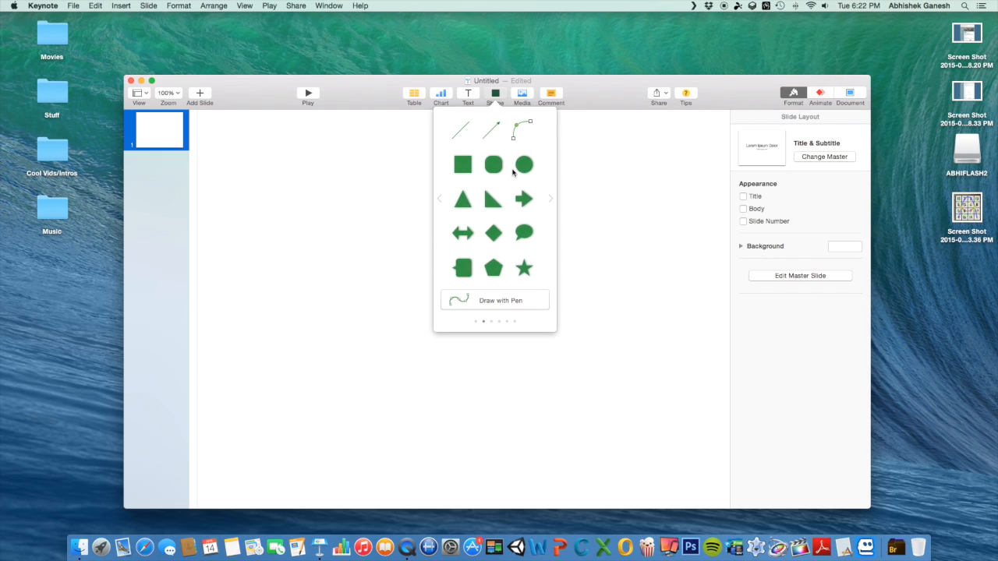
click(527, 165)
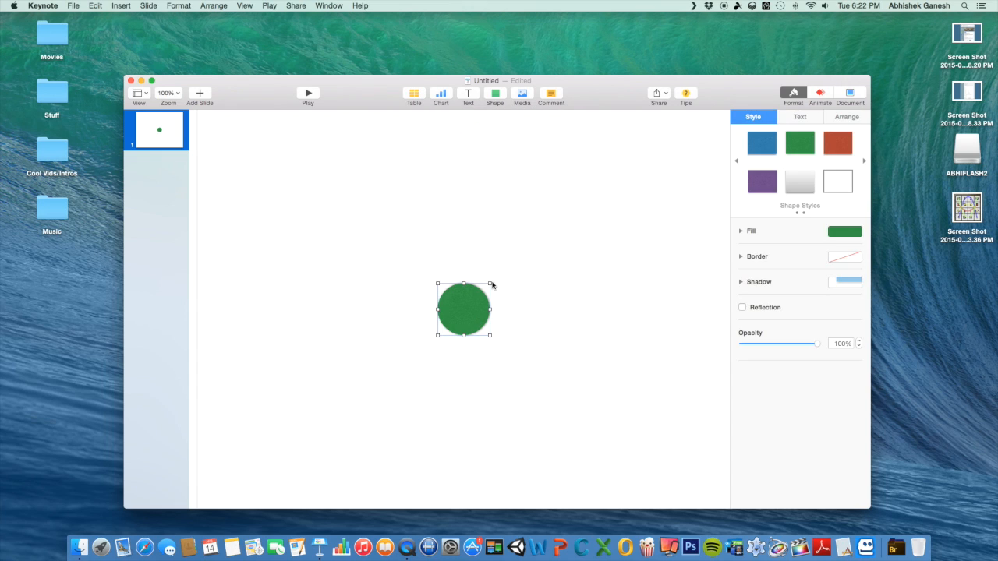
Enlarge the circle until it nearly fills the slide's height and centre it on the slide.
drag(491, 283, 712, 141)
drag(574, 202, 341, 353)
drag(428, 261, 647, 174)
drag(408, 274, 426, 291)
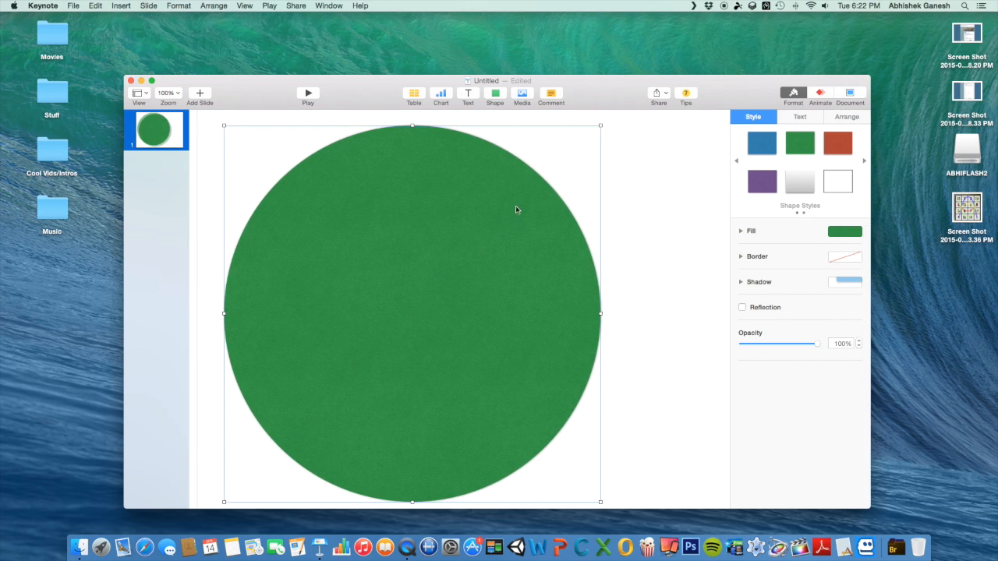
drag(602, 125, 610, 112)
drag(428, 272, 451, 309)
double_click(443, 309)
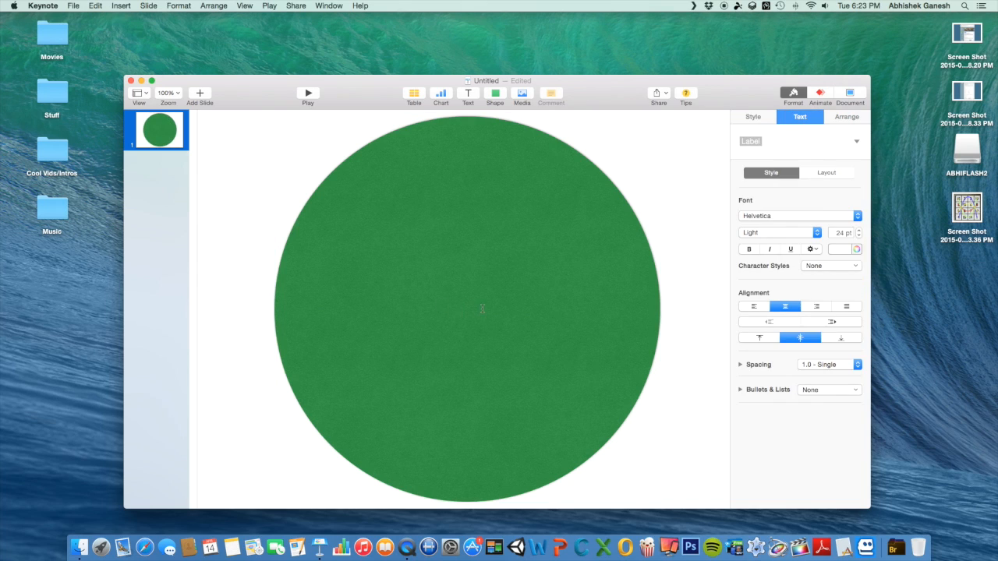
click(425, 302)
drag(425, 302, 421, 305)
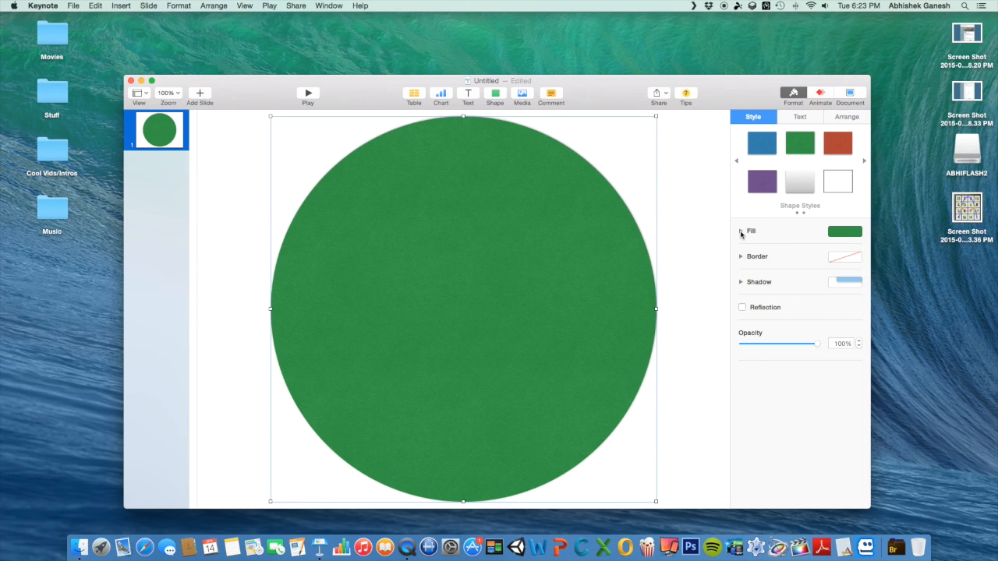
Try the solid light blue, blue gradient and red gradient fills on the circle.
click(856, 232)
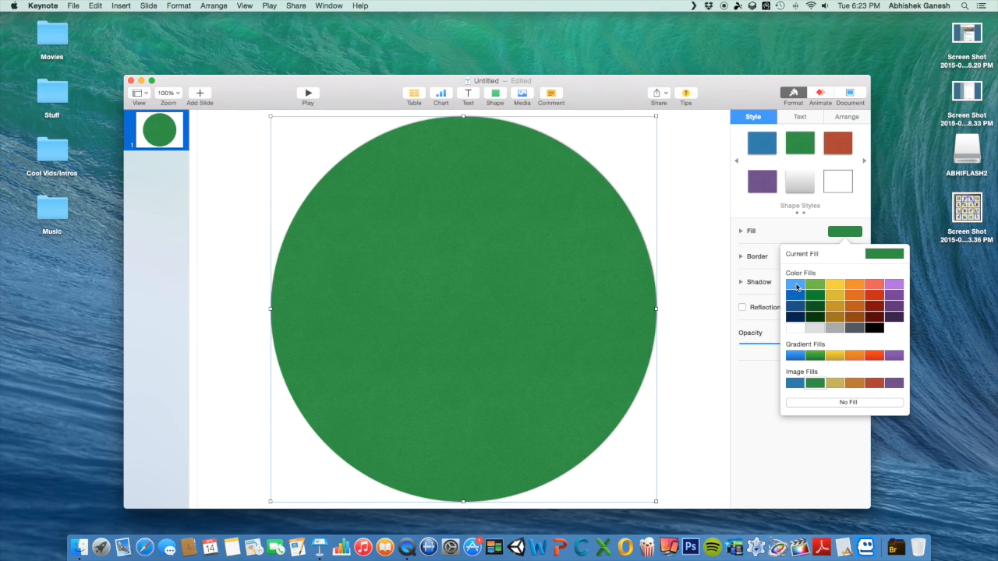
click(796, 285)
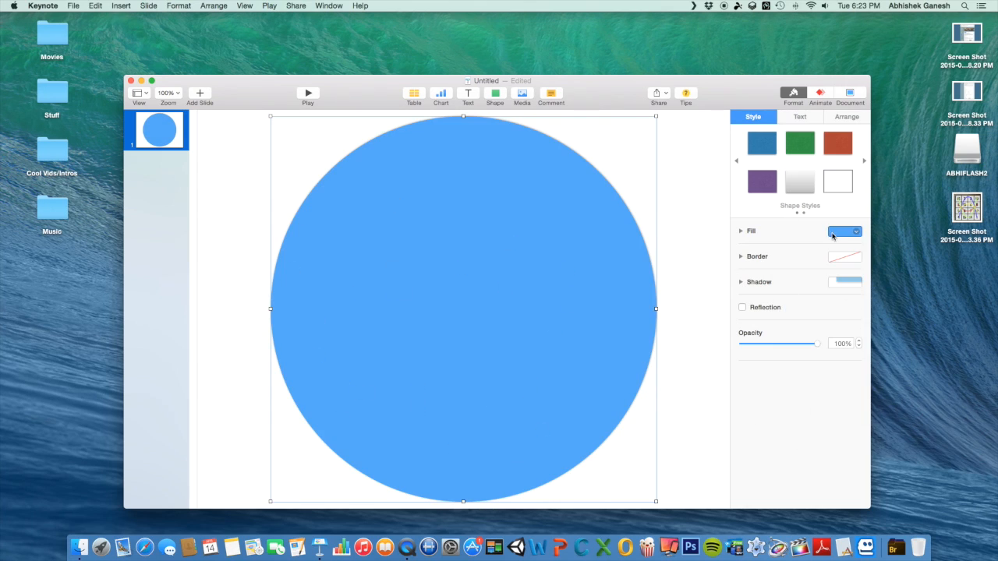
click(835, 233)
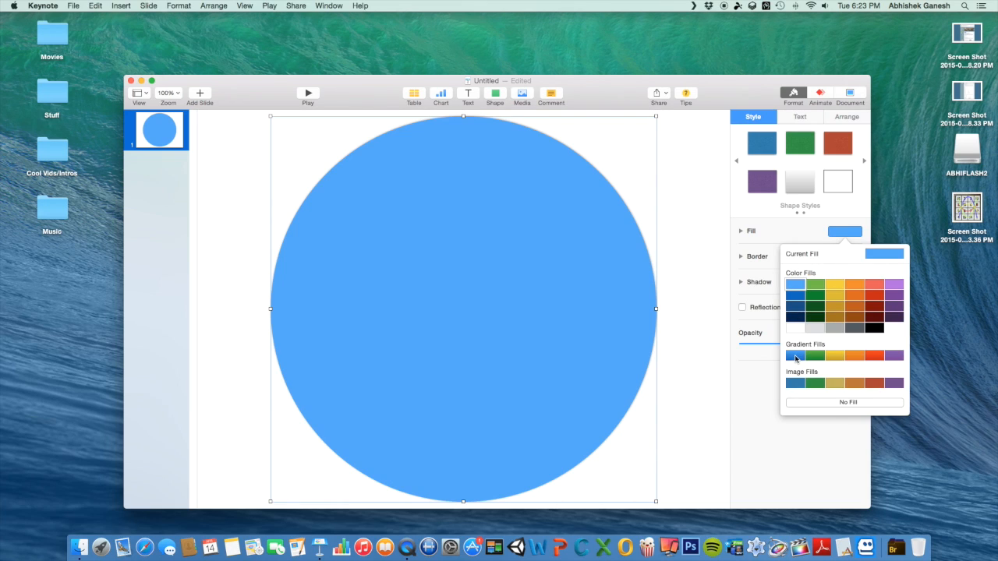
click(796, 356)
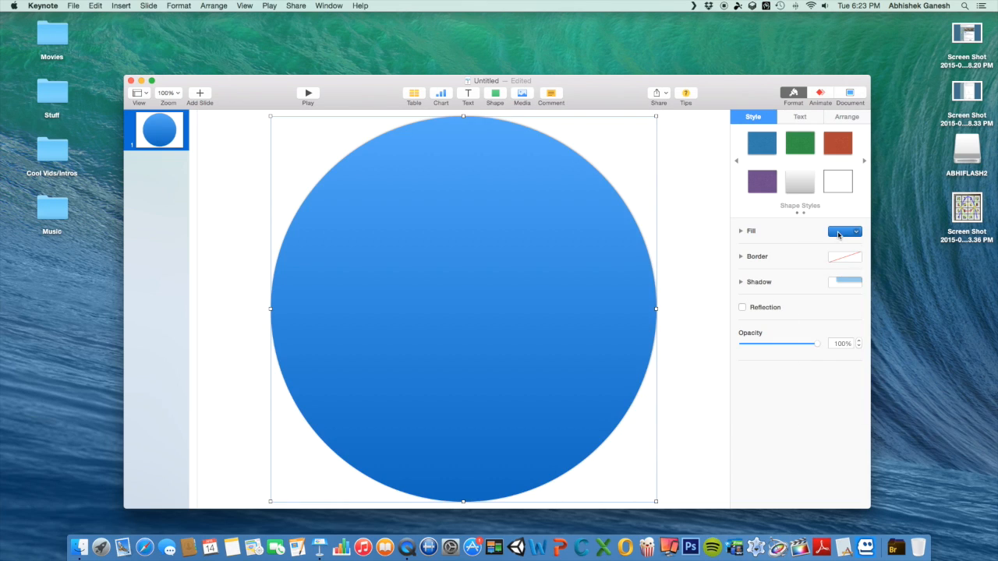
click(845, 232)
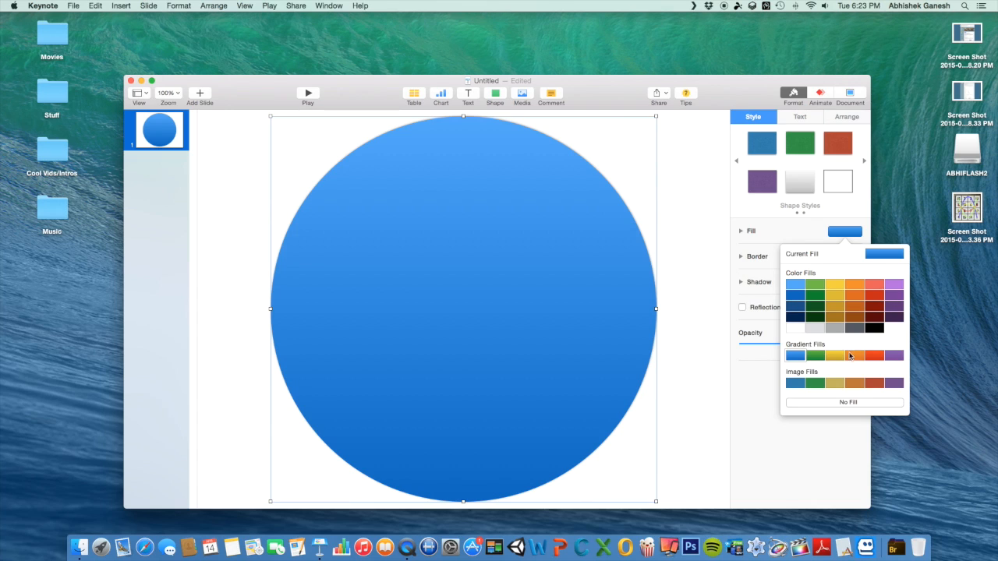
click(877, 355)
Fill the circle with the solid light blue colour and deselect it.
click(856, 233)
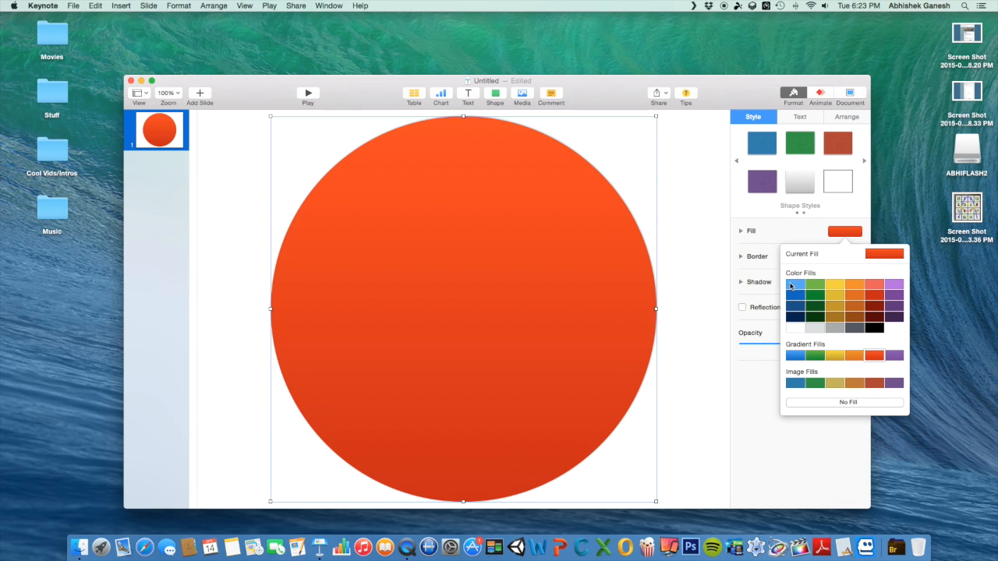
click(795, 285)
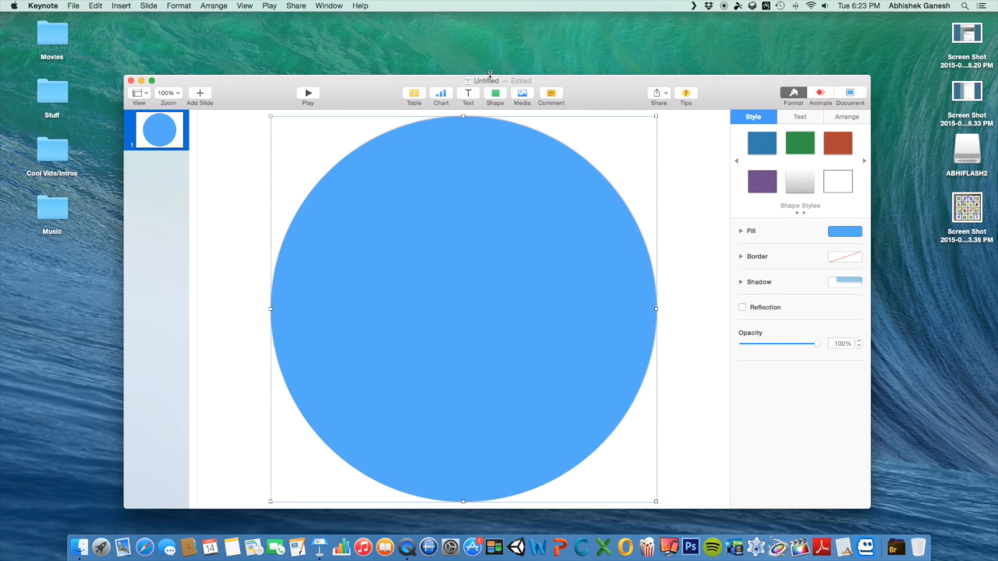
click(691, 150)
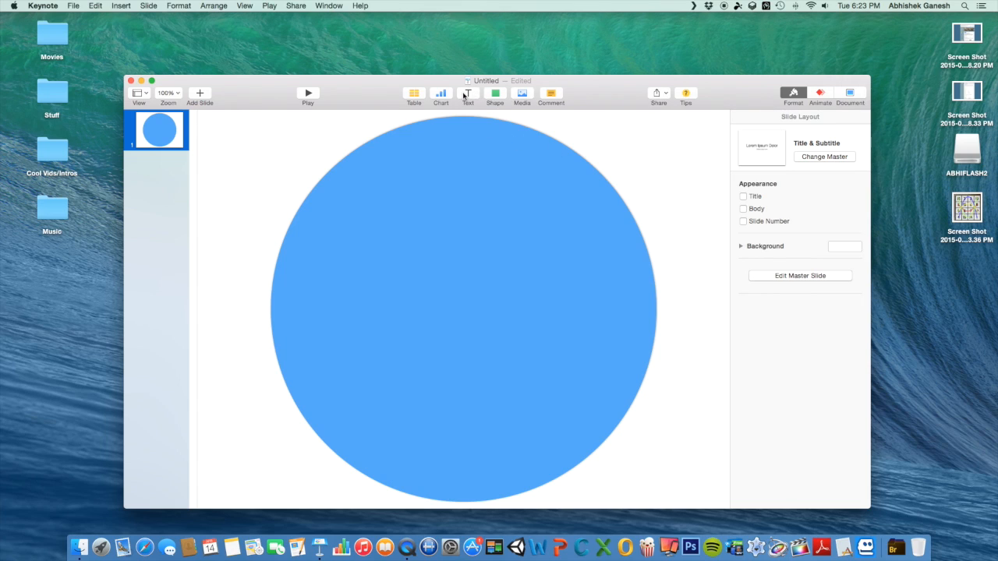
Add a text box containing the letter A at the centre of the circle.
click(467, 95)
double_click(465, 314)
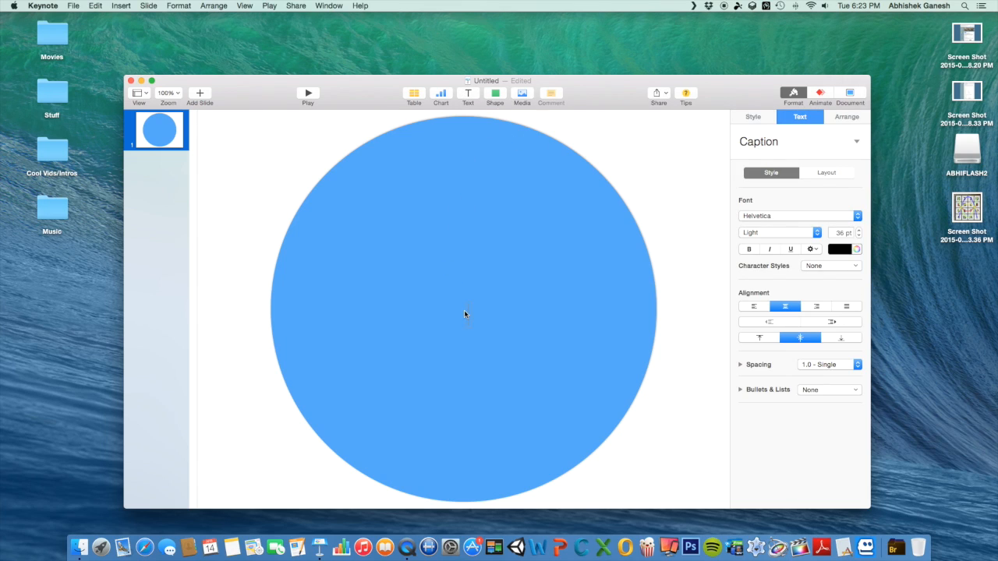
text(AA)
key(BackSpace)
click(547, 314)
click(520, 319)
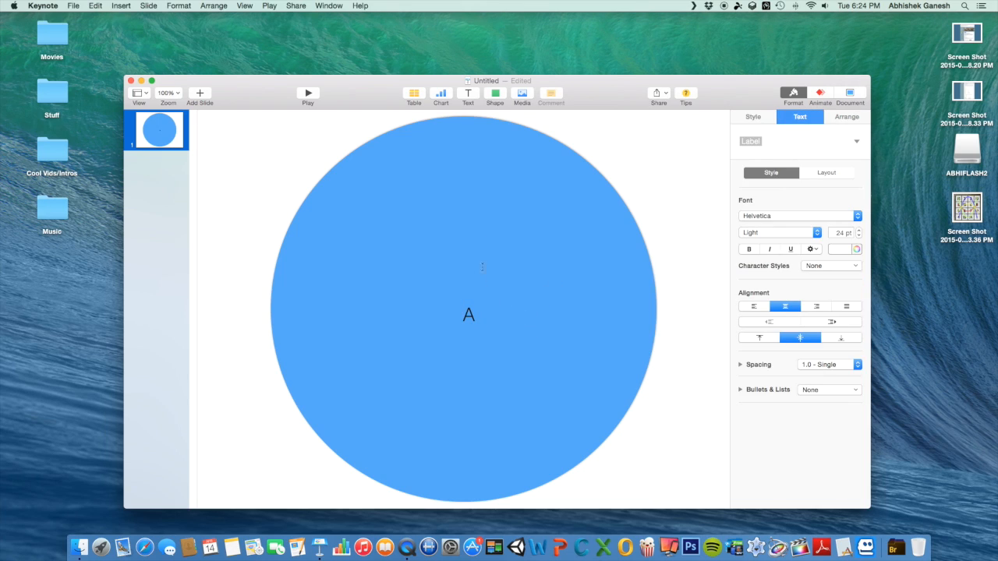
Add a second separate text box with the letter A near the first one.
click(468, 97)
double_click(480, 332)
text(A)
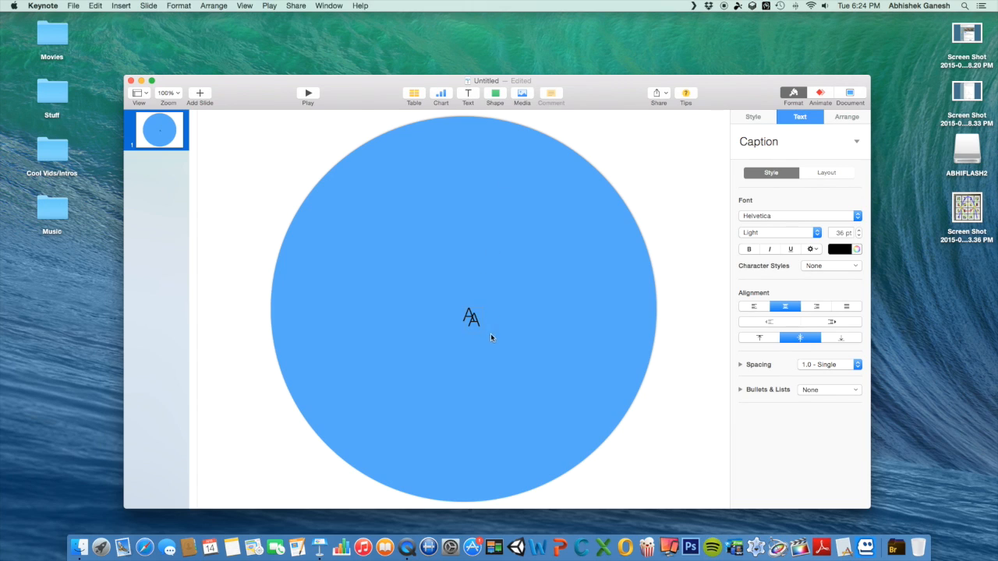
click(493, 338)
Add a third text box reading 200 near the two letters.
click(471, 94)
double_click(484, 329)
key(super+z)
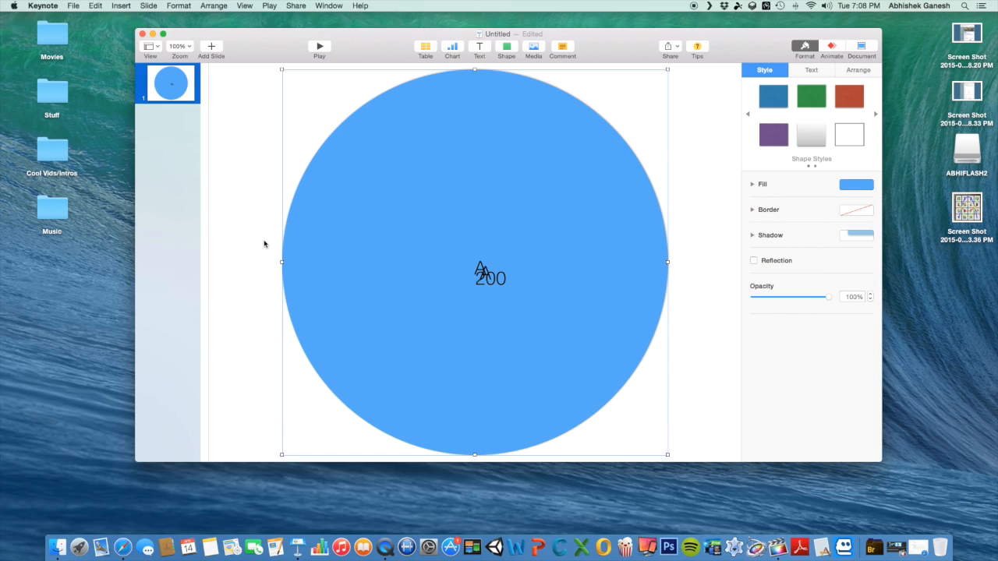
Spread the three text boxes apart, with one A on each side of the circle's centre and 200 below them.
click(482, 270)
drag(493, 283, 511, 308)
click(480, 268)
mouse_move(484, 271)
mouse_down()
mouse_move(509, 269)
mouse_move(457, 272)
mouse_move(499, 264)
mouse_up()
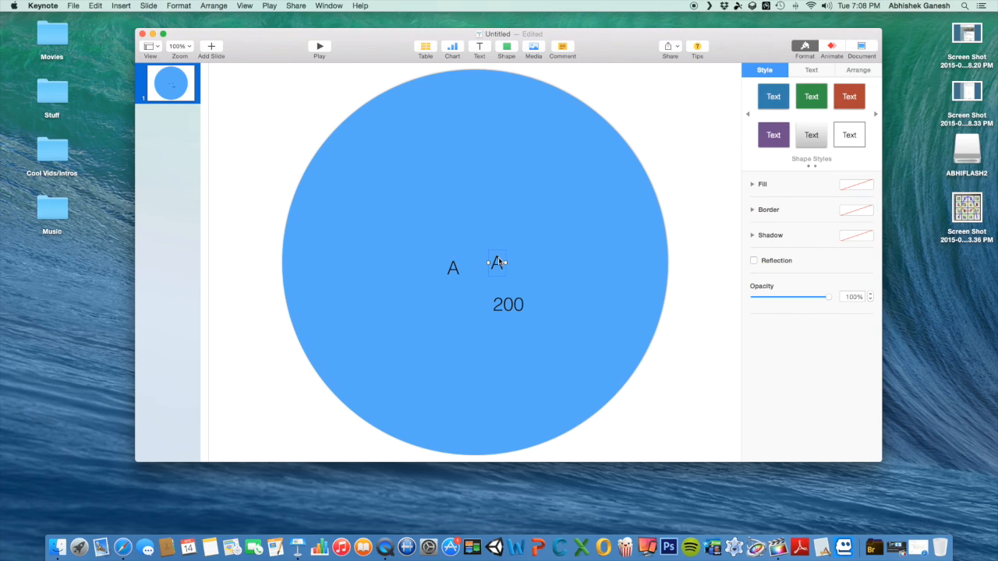
drag(460, 270, 457, 239)
Enlarge the left letter A, trying font sizes of 200 and 250 pt and settling on 300 pt.
double_click(454, 238)
click(858, 186)
click(870, 190)
click(871, 184)
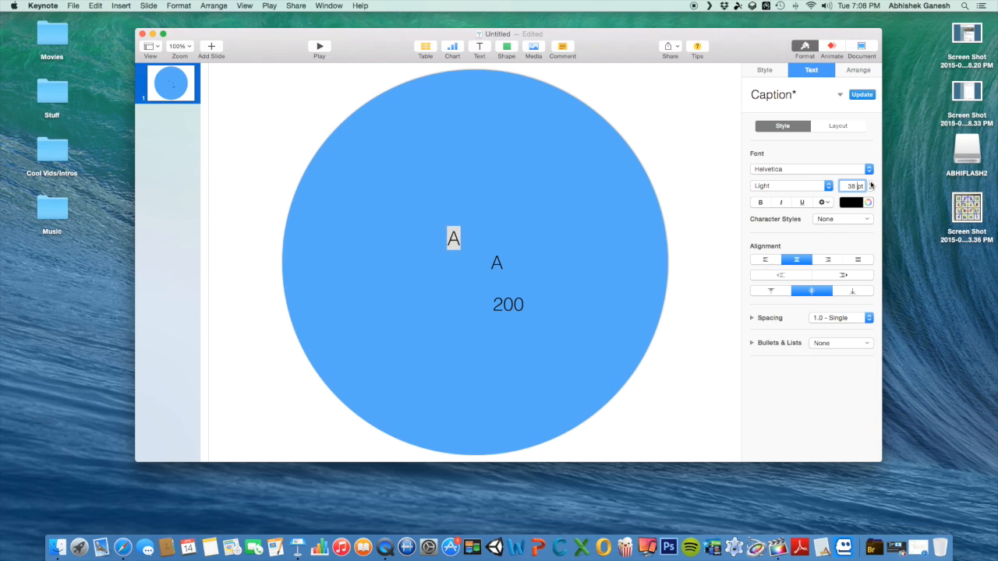
drag(850, 185, 860, 186)
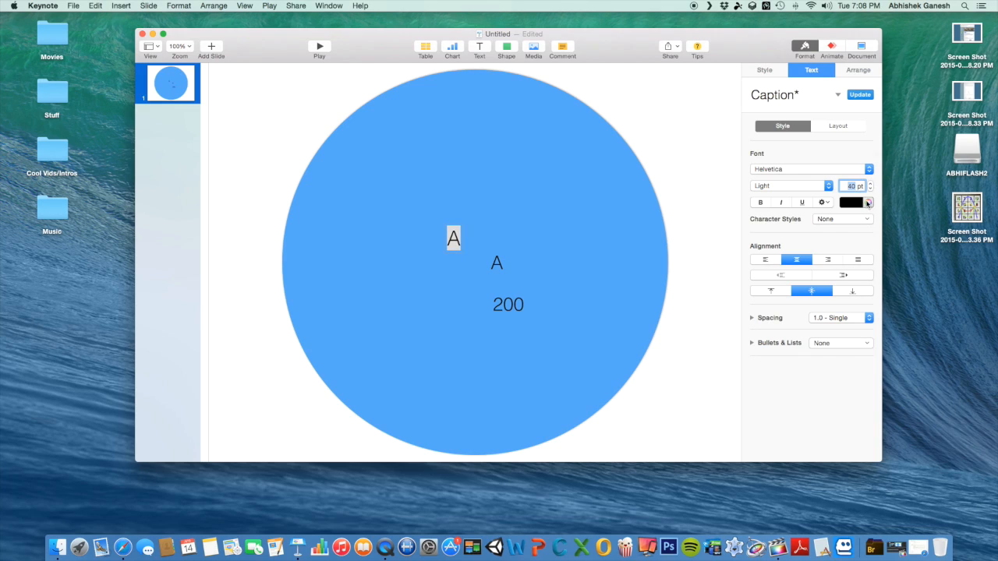
text(20)
key(Return)
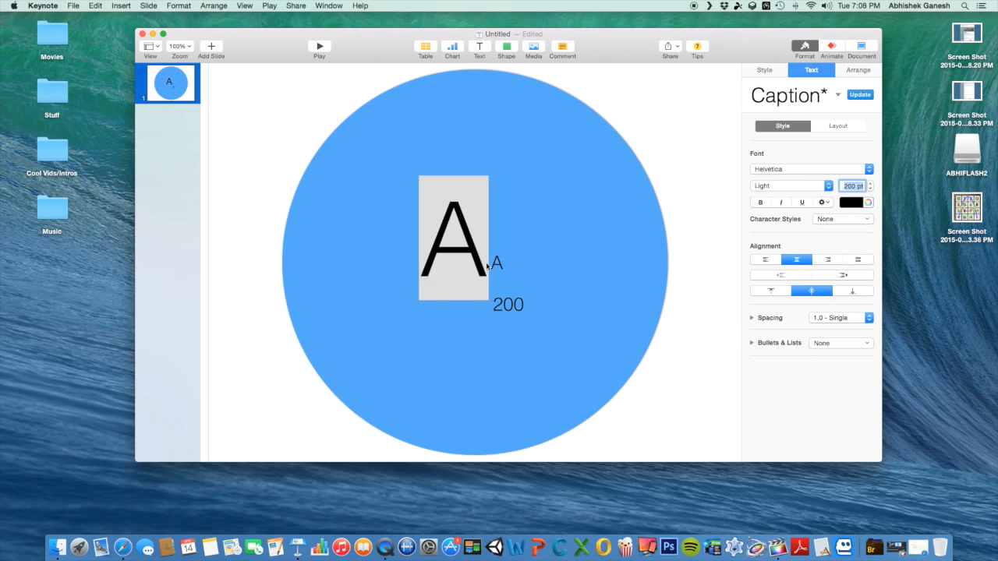
text(250)
key(Return)
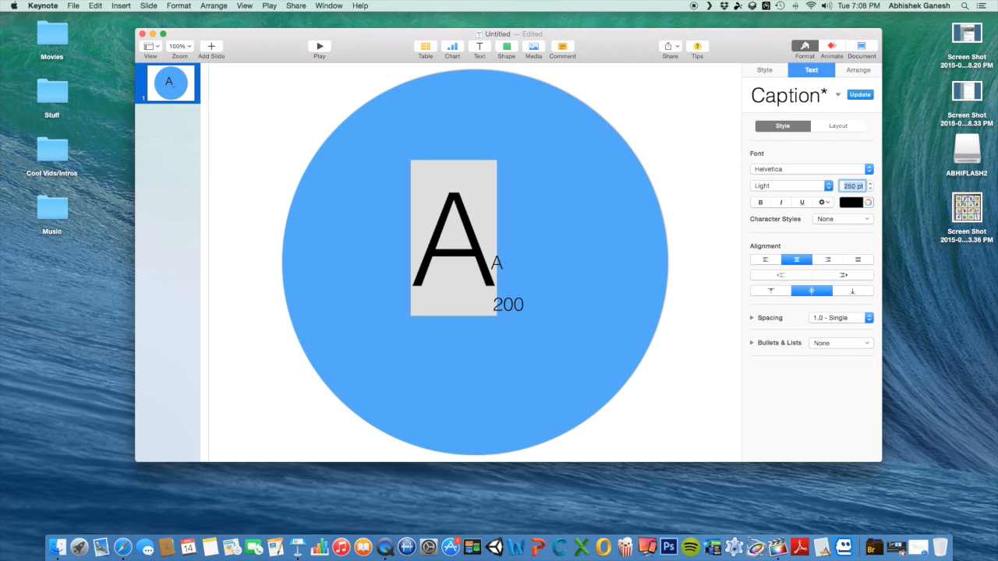
text(300)
key(Return)
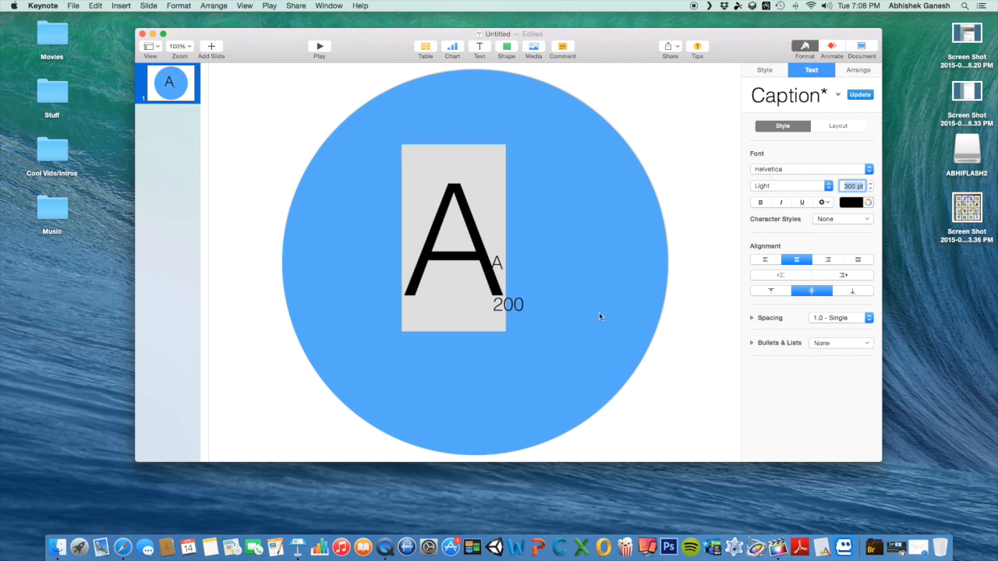
click(567, 287)
Set the right letter A's font size to 300 pt and place it level with the left A, slightly overlapping it.
click(497, 262)
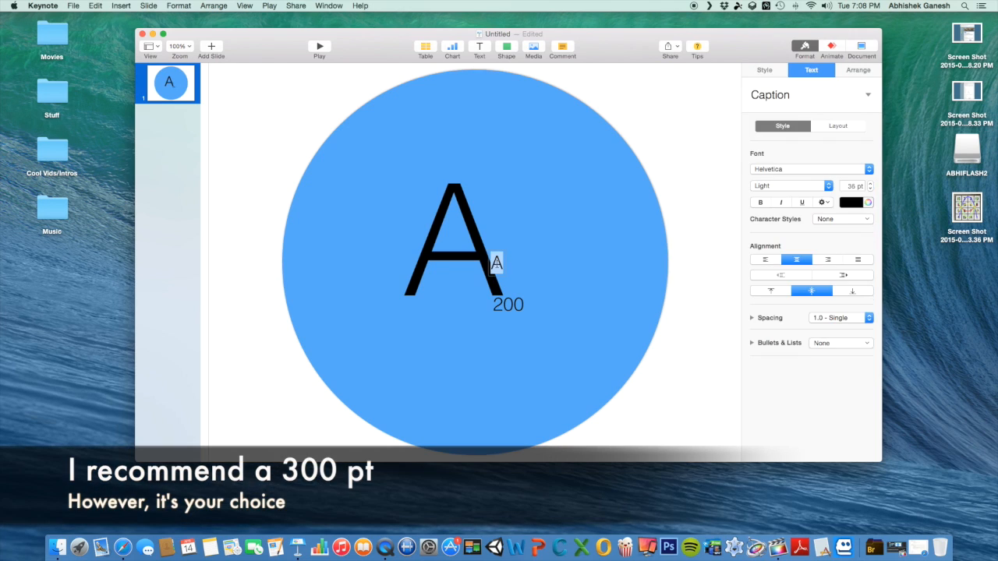
click(855, 185)
text(300)
key(Return)
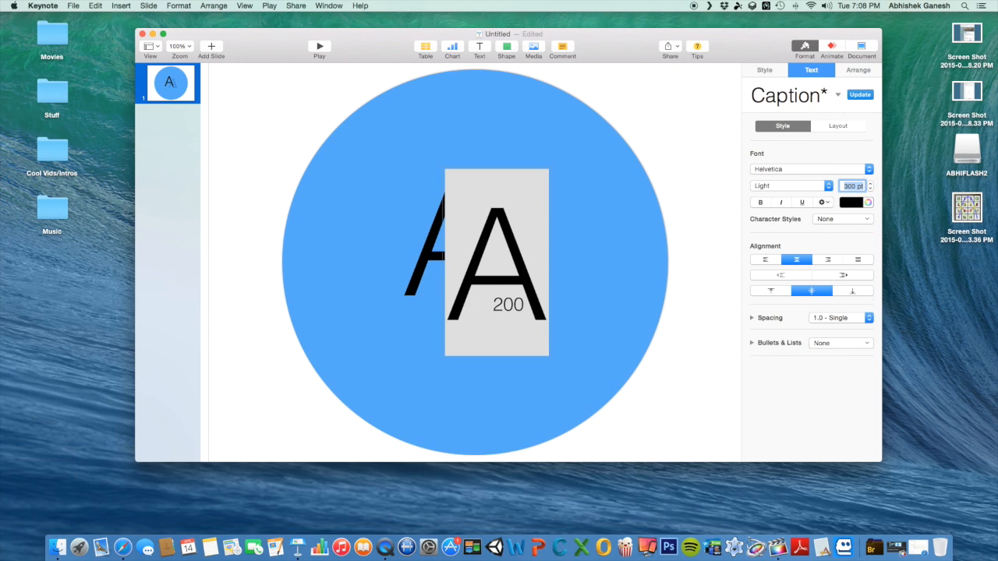
click(628, 303)
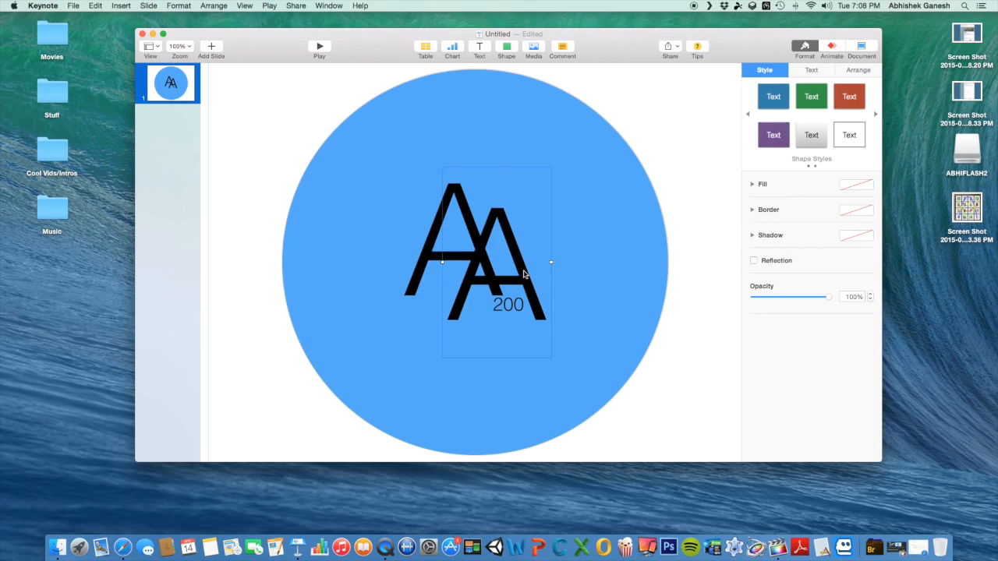
drag(522, 277, 539, 253)
Enlarge the text 200, trying a font size of 250 pt and settling on 150 pt.
double_click(510, 305)
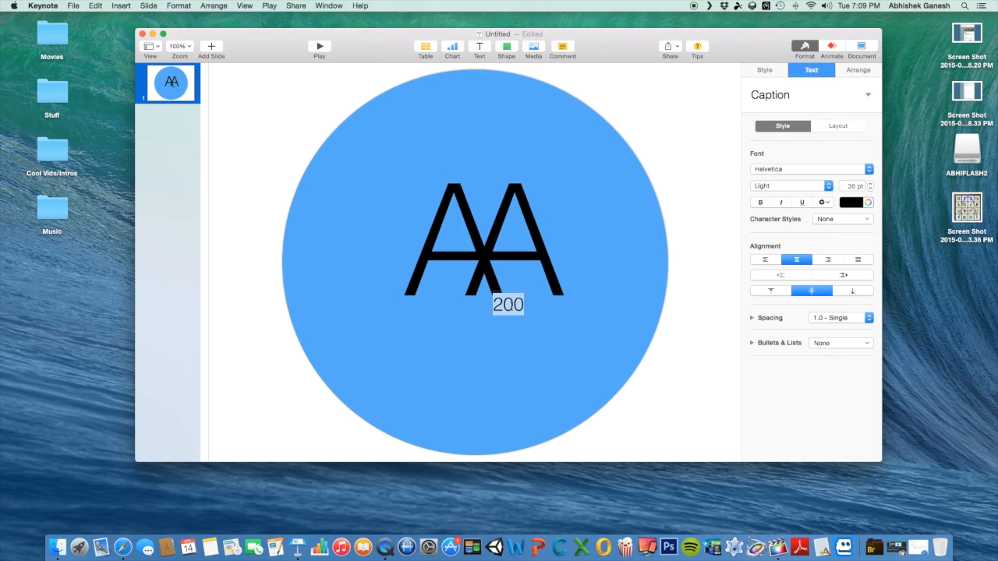
click(852, 187)
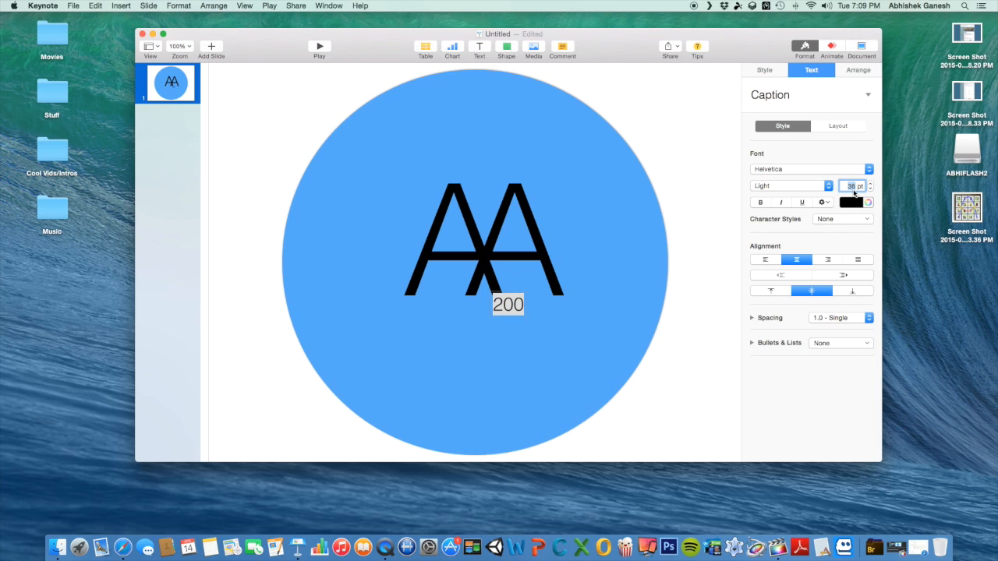
text(250)
key(Return)
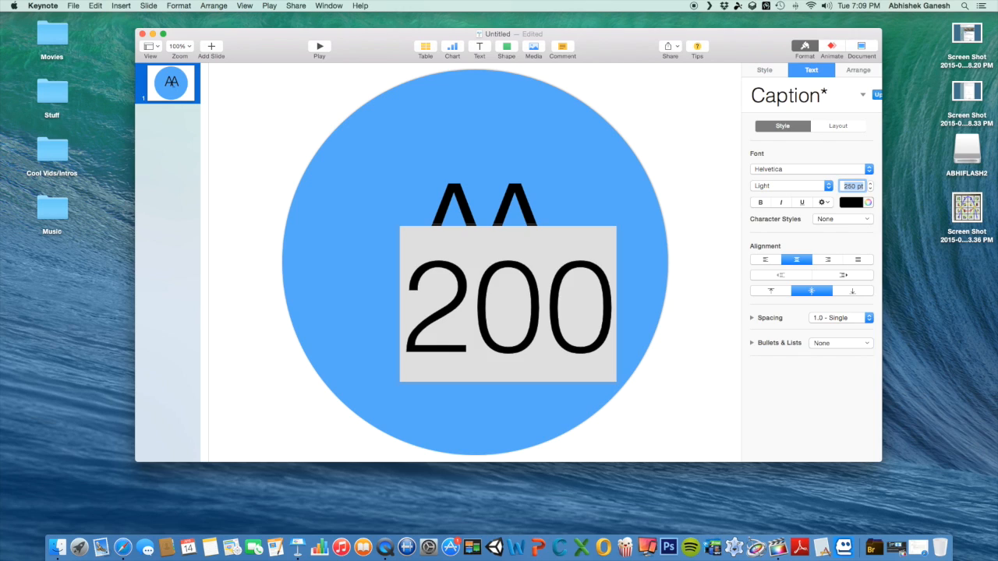
text(150)
key(Return)
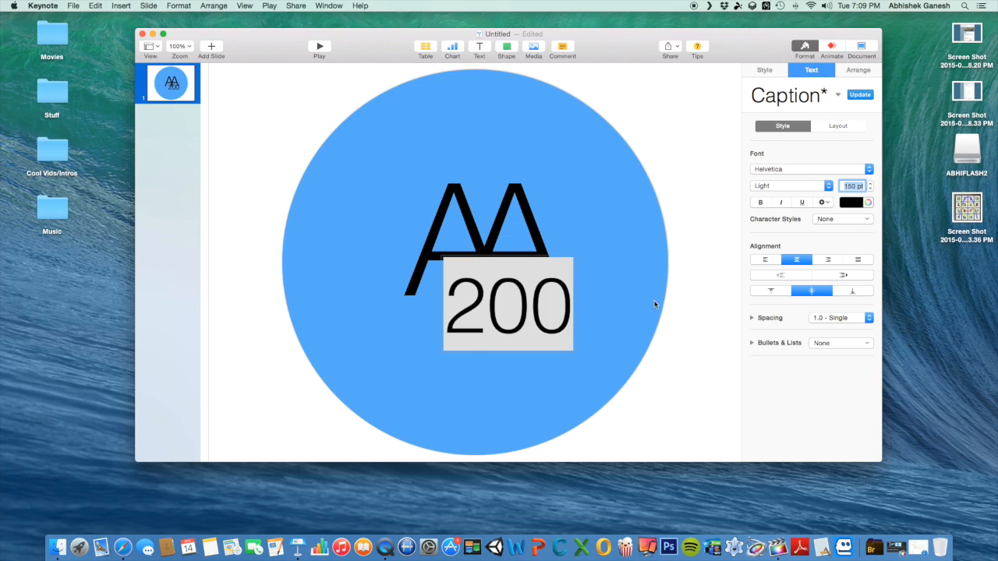
Place the enlarged 200 below the two letters, centred horizontally in the circle.
click(612, 311)
click(508, 330)
double_click(507, 331)
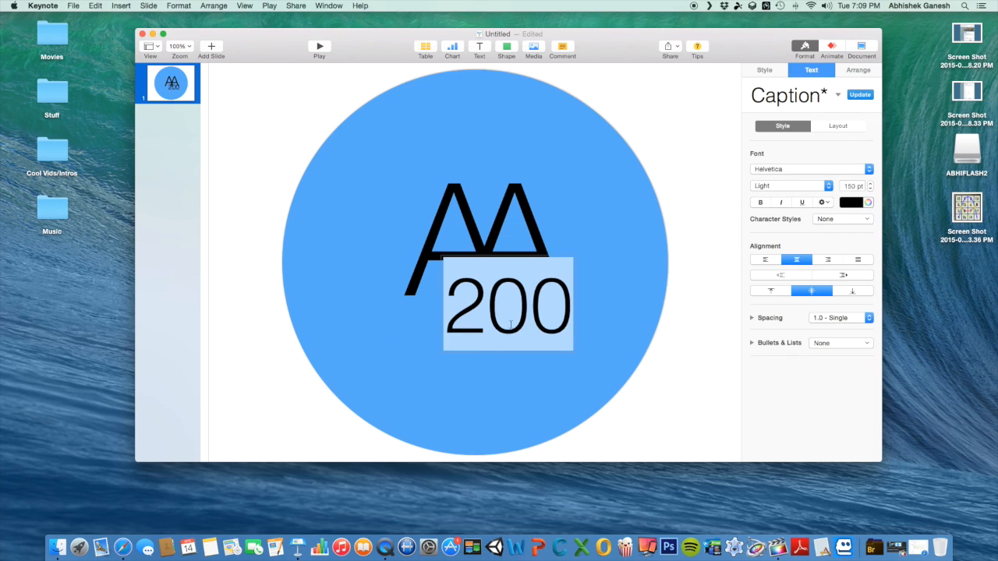
click(536, 308)
click(588, 312)
drag(541, 315, 507, 376)
Shift both letters A slightly down and to the left, keeping them overlapping above the 200.
drag(478, 264, 433, 272)
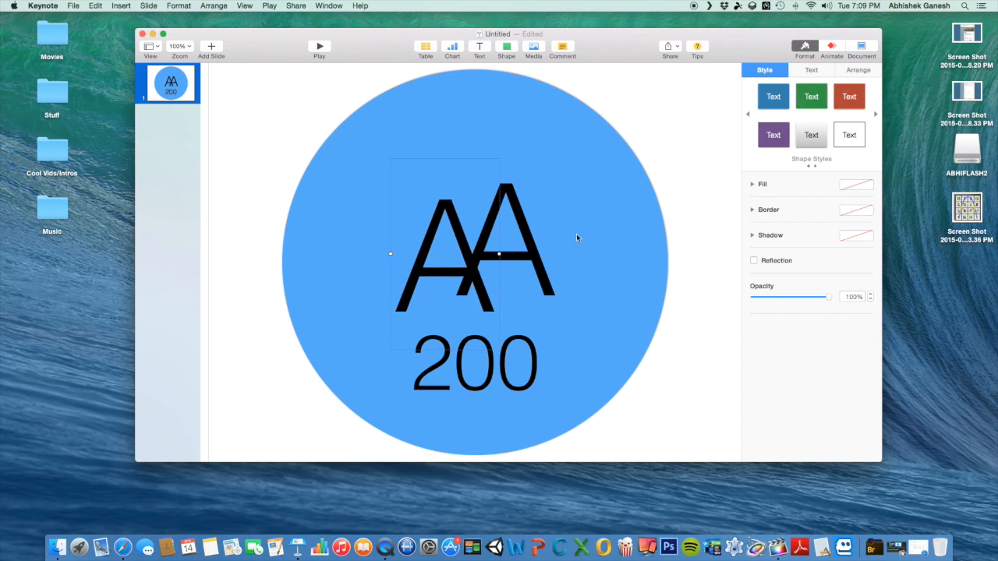
drag(541, 253, 536, 261)
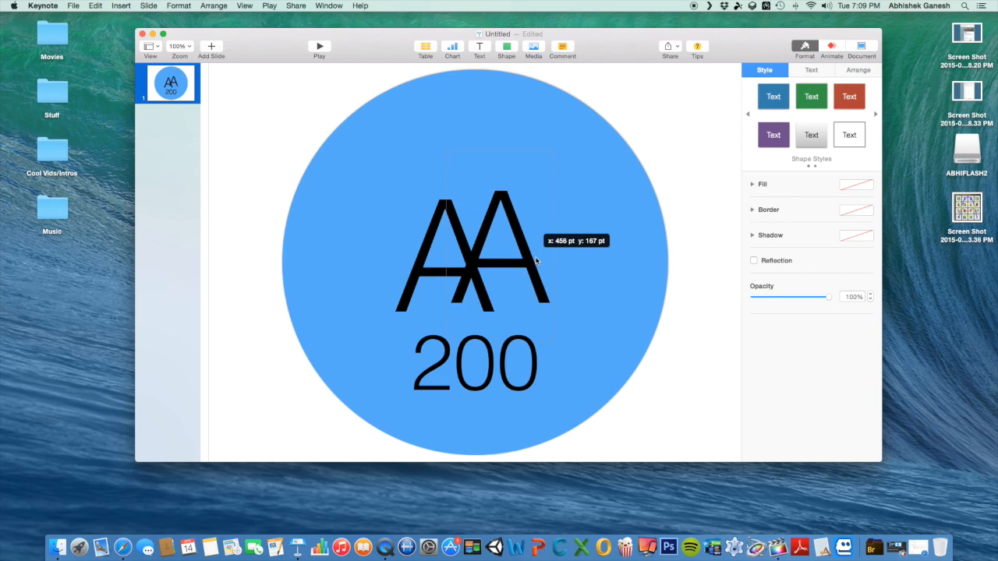
drag(536, 261, 536, 261)
Try Rockwell Extra Bold as the font of the left letter A.
click(425, 276)
drag(423, 271, 501, 267)
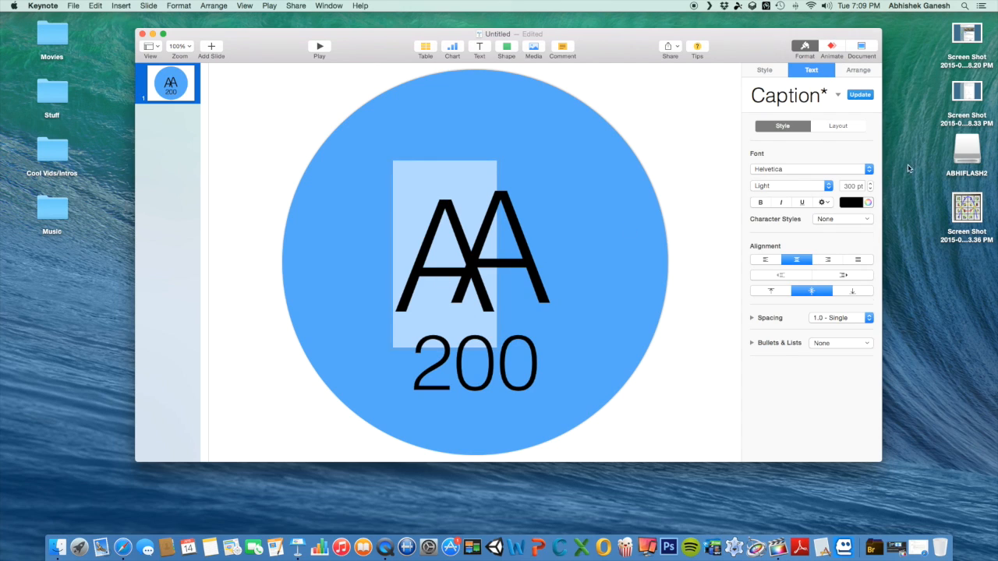
click(839, 173)
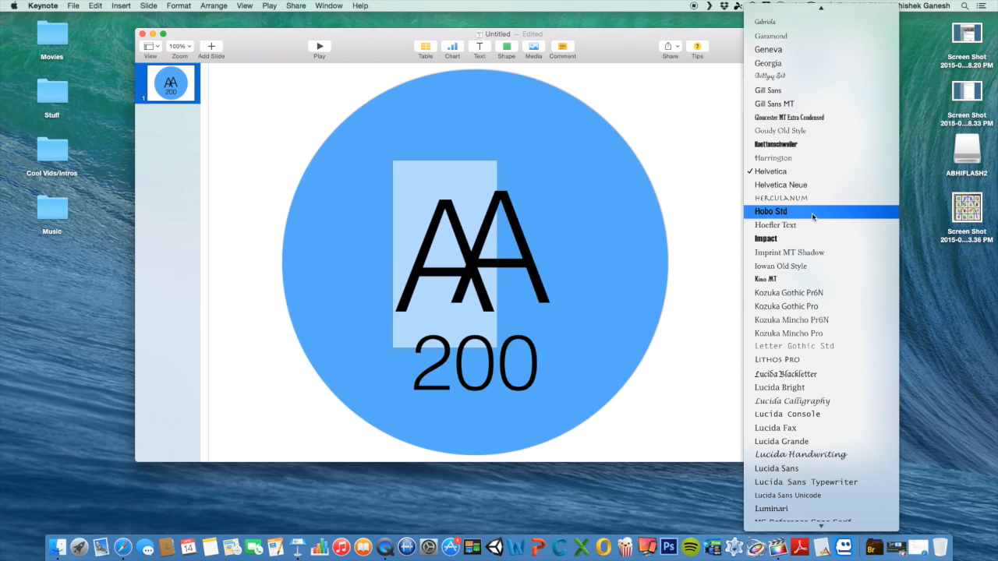
scroll(822, 228, up, 2)
scroll(823, 227, down, 4)
scroll(823, 228, down, 5)
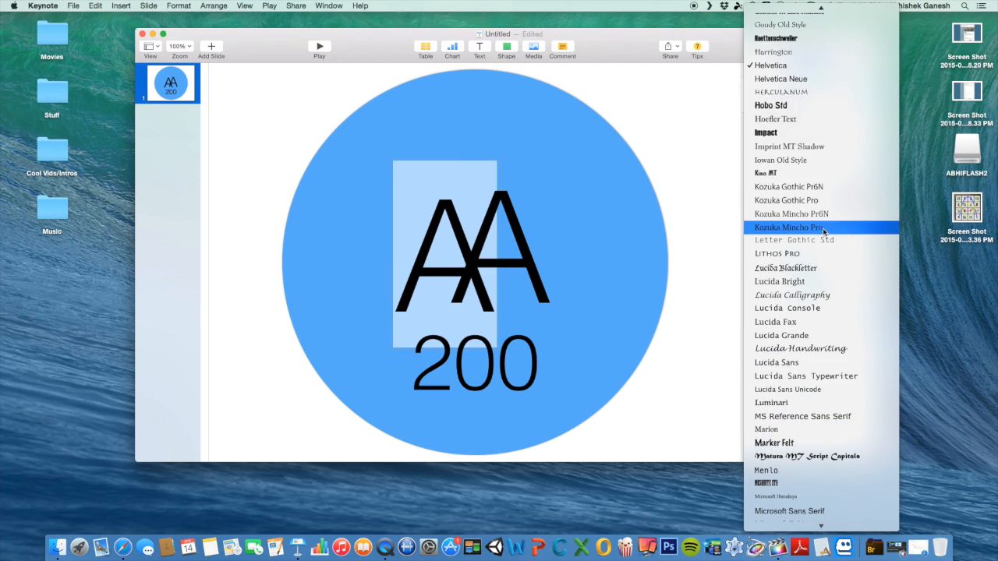
scroll(822, 228, down, 7)
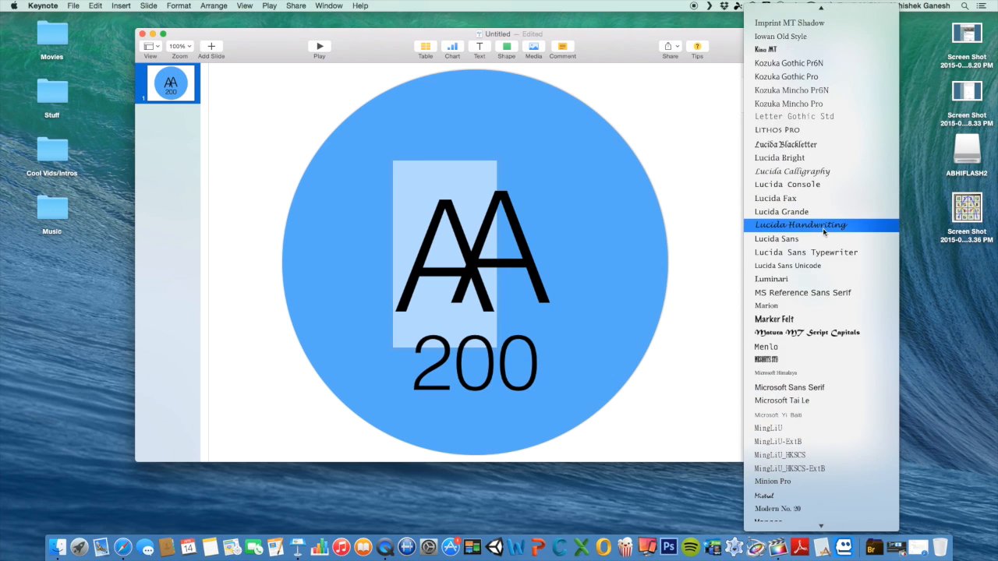
scroll(824, 232, down, 12)
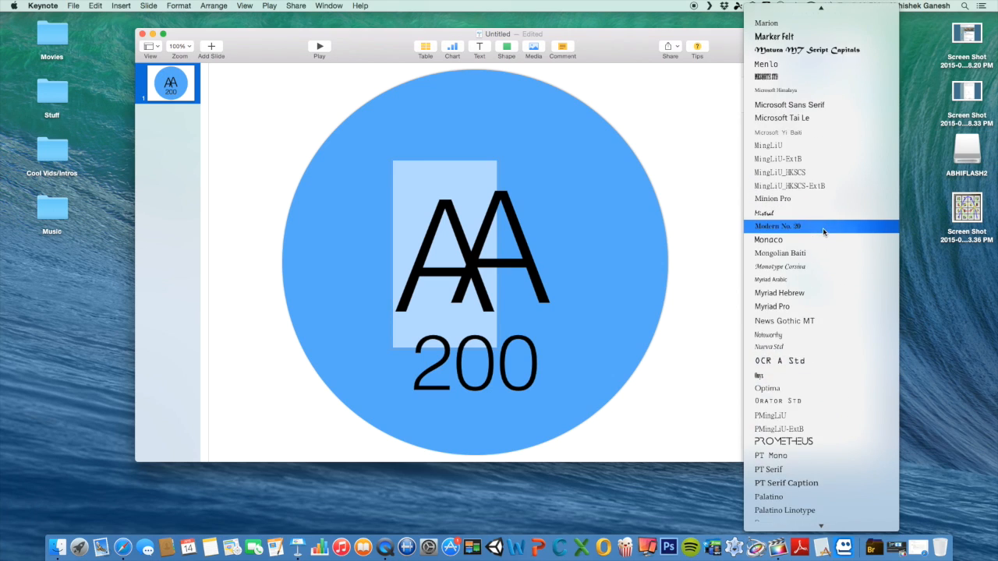
scroll(822, 232, down, 5)
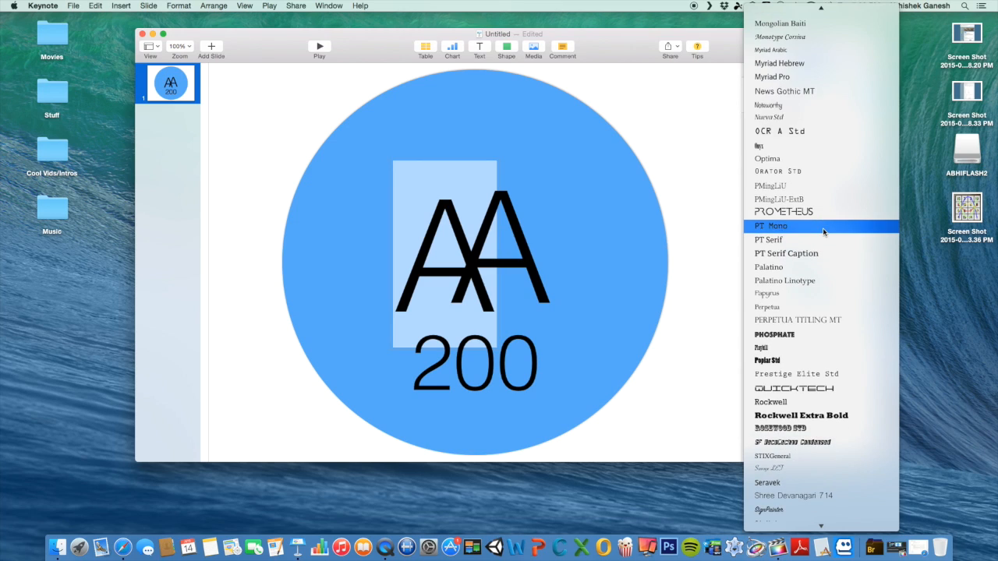
scroll(824, 231, down, 1)
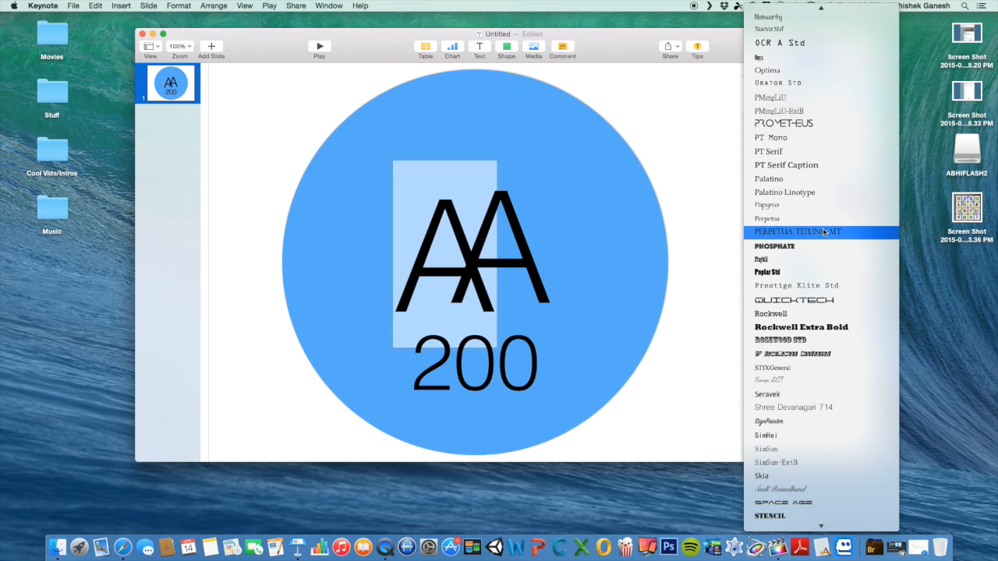
scroll(824, 232, down, 2)
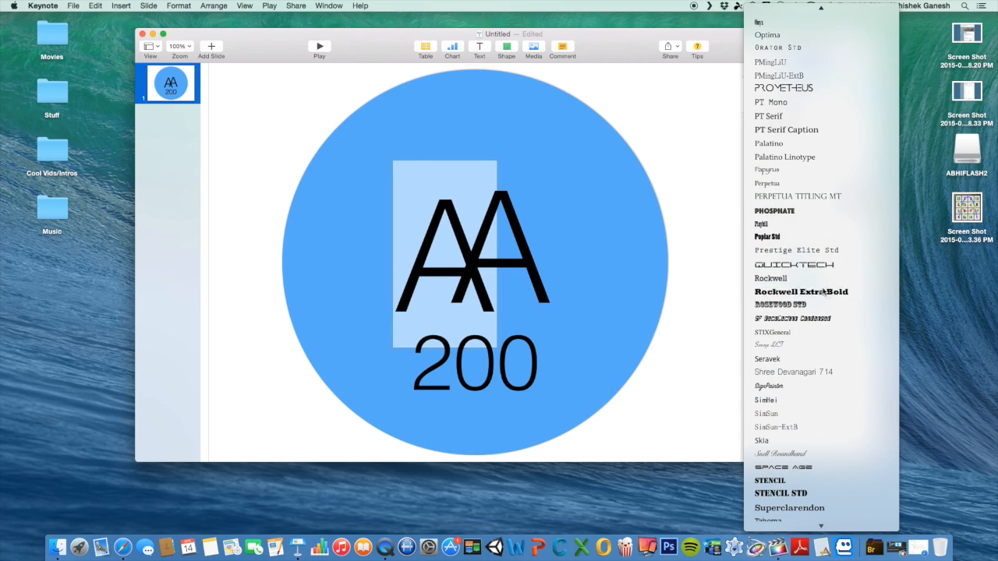
click(824, 291)
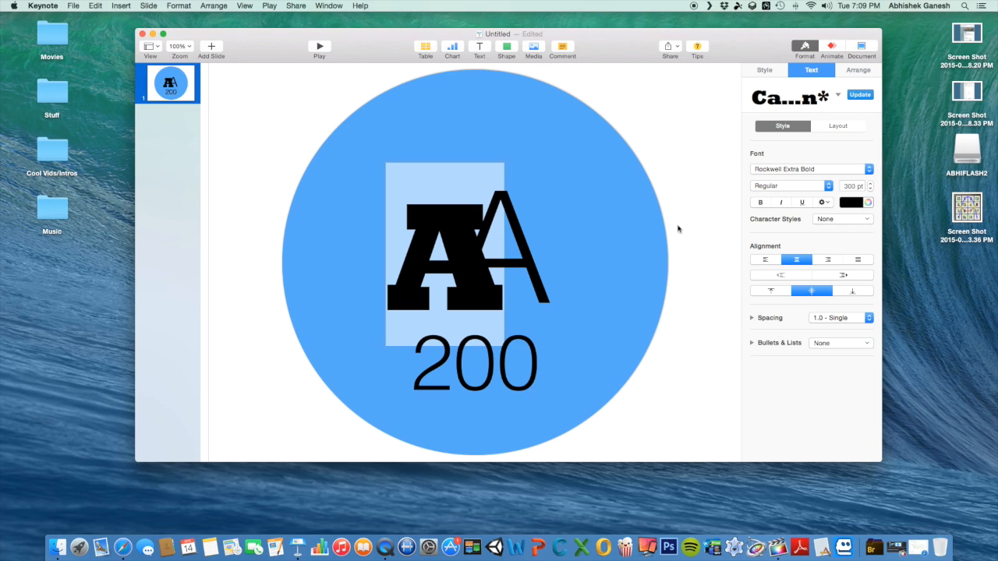
Set the left letter A's font to Friday Night Lights.
click(796, 177)
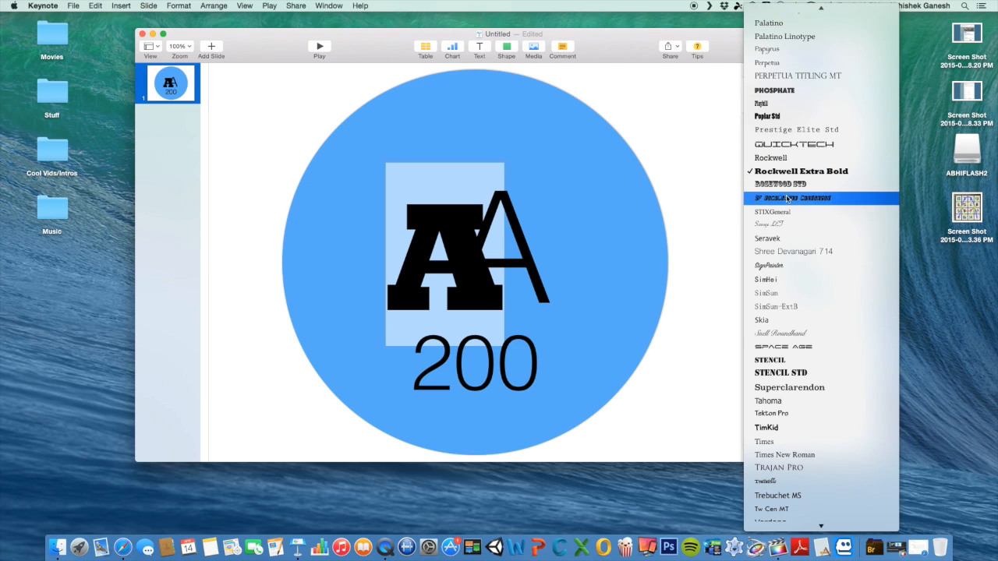
scroll(803, 198, up, 4)
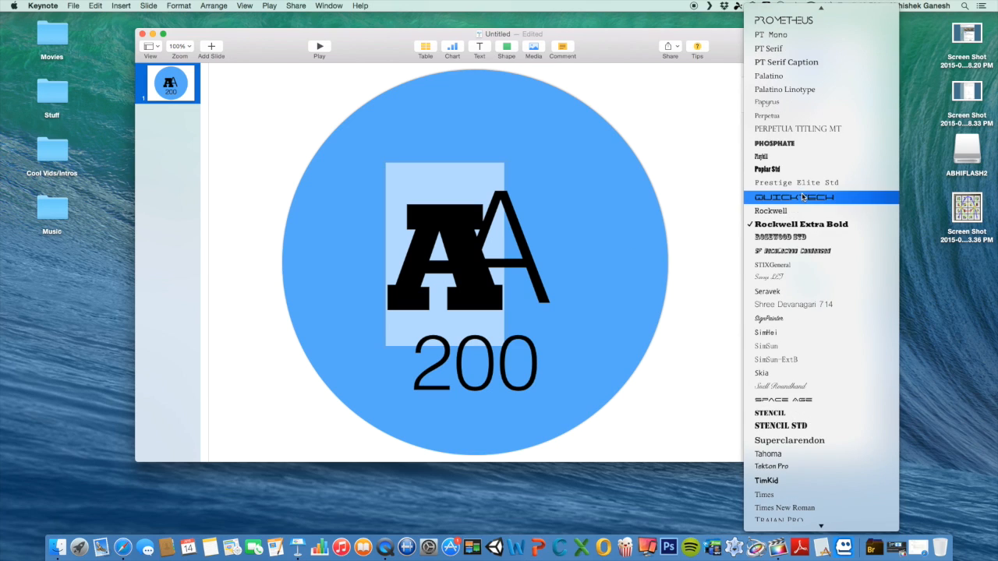
scroll(800, 153, up, 15)
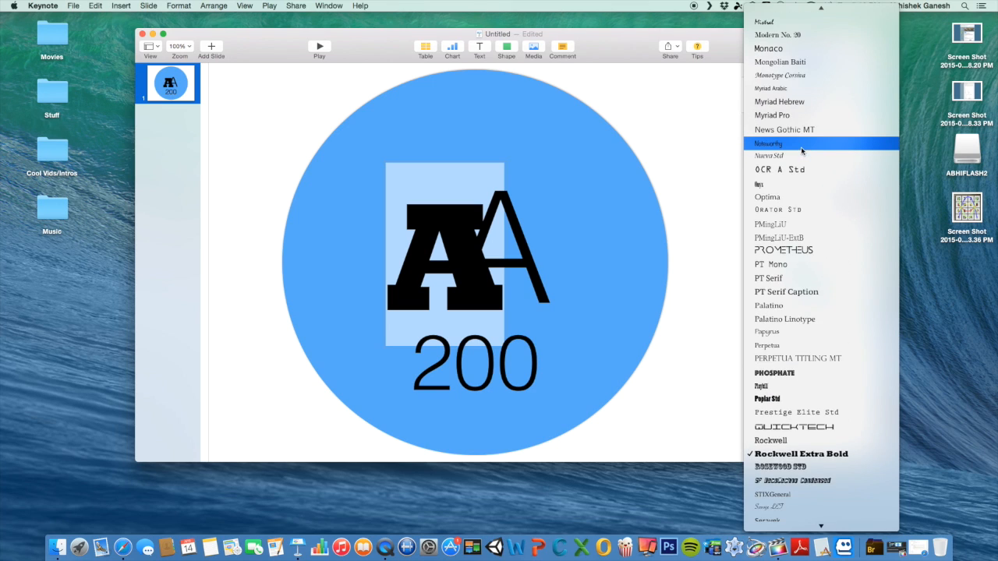
scroll(803, 149, up, 20)
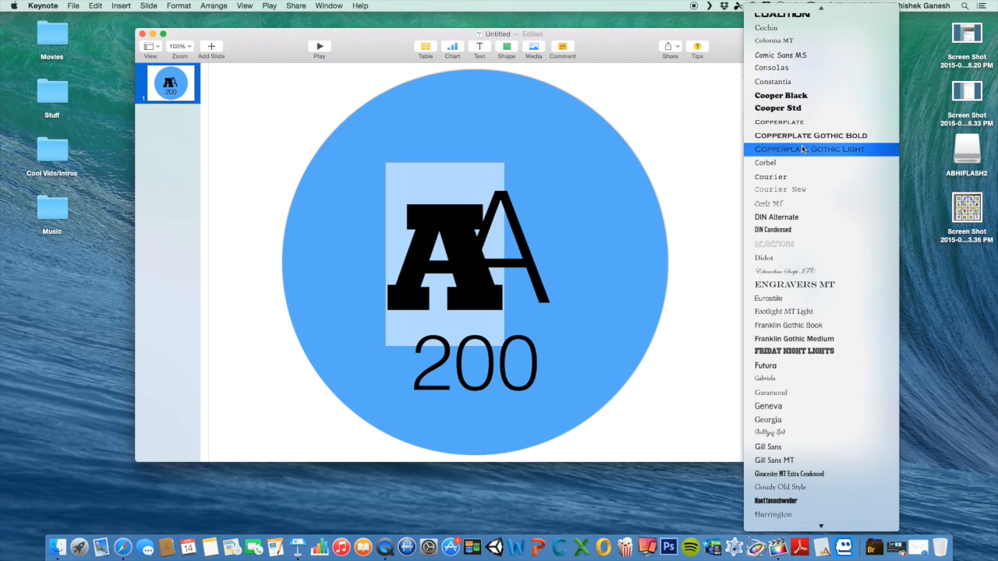
scroll(800, 149, down, 3)
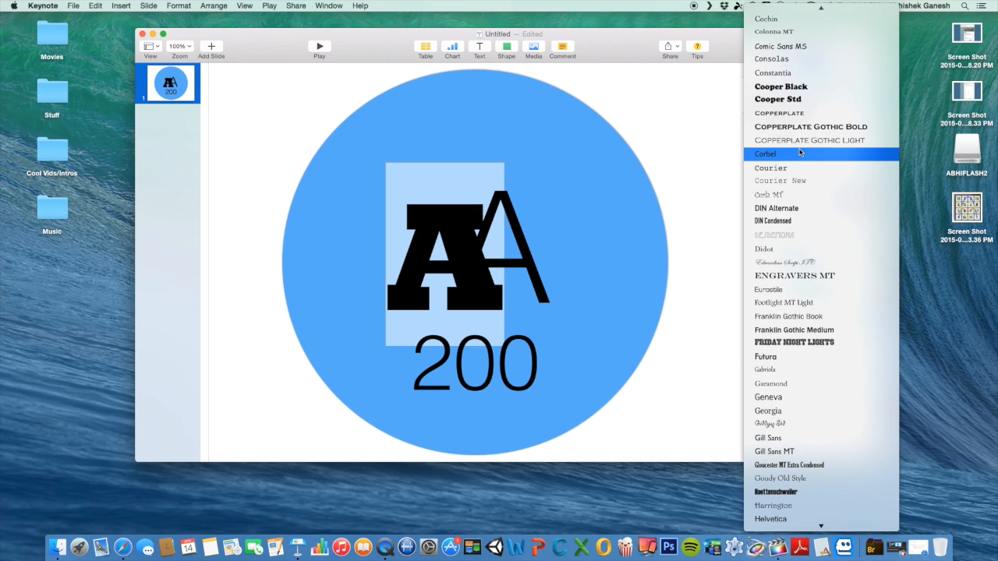
click(794, 324)
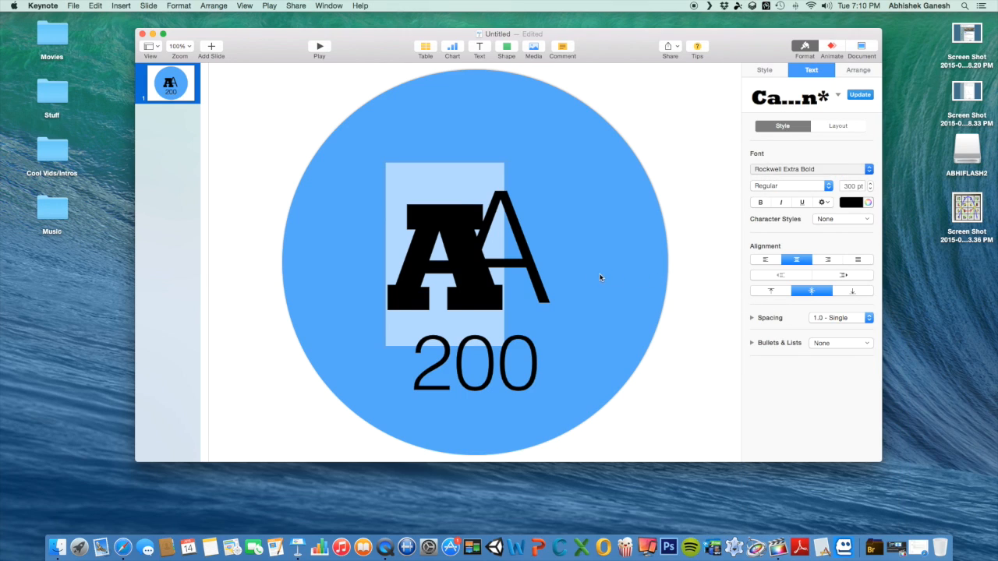
Try Marker Felt and OCR A Std as fonts for the right letter A.
double_click(523, 270)
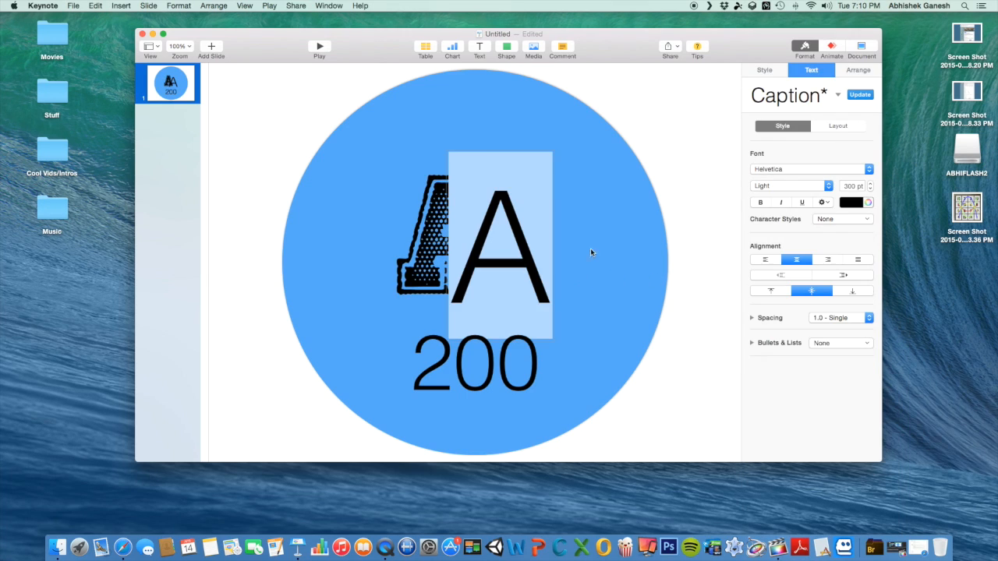
click(839, 169)
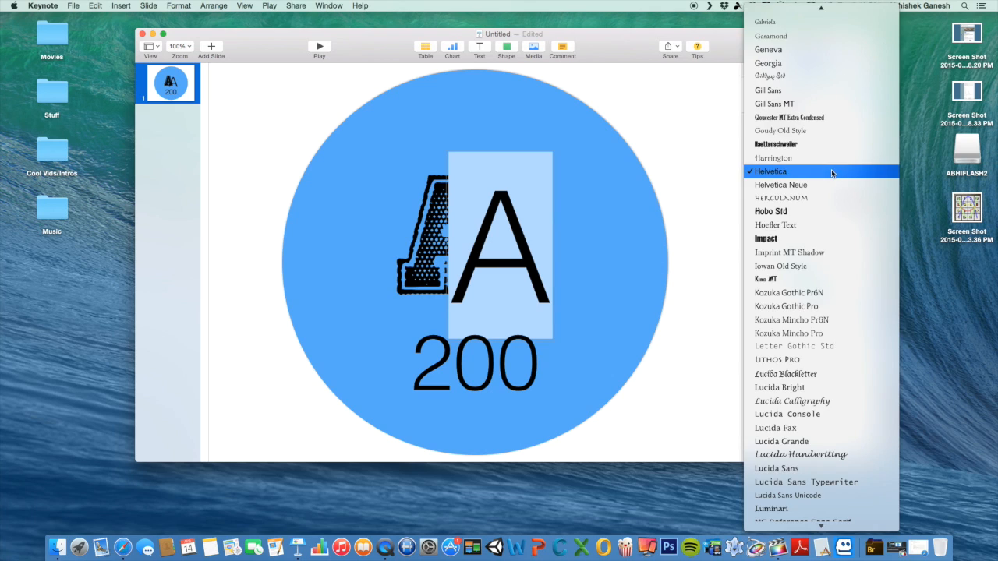
scroll(820, 246, down, 10)
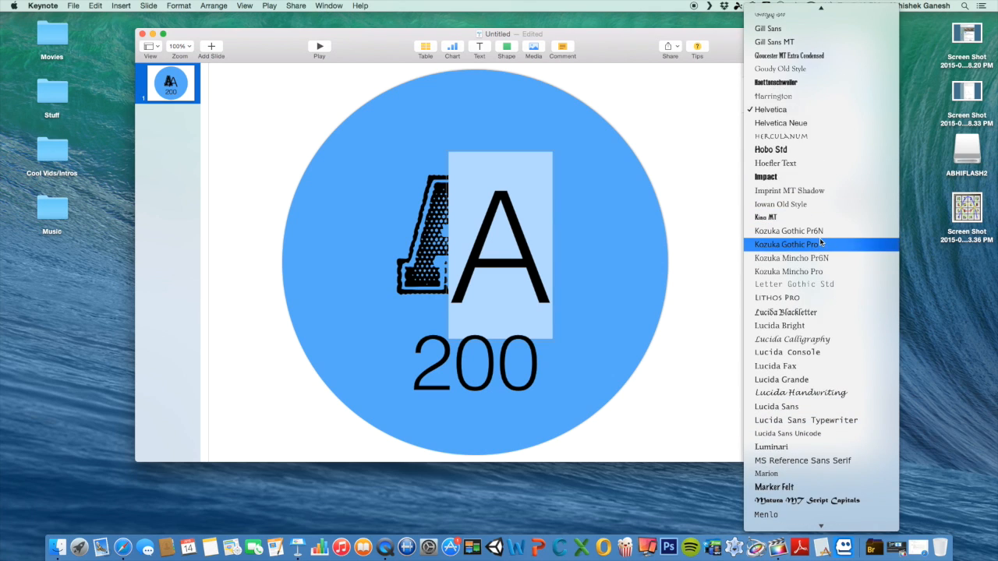
scroll(815, 249, down, 2)
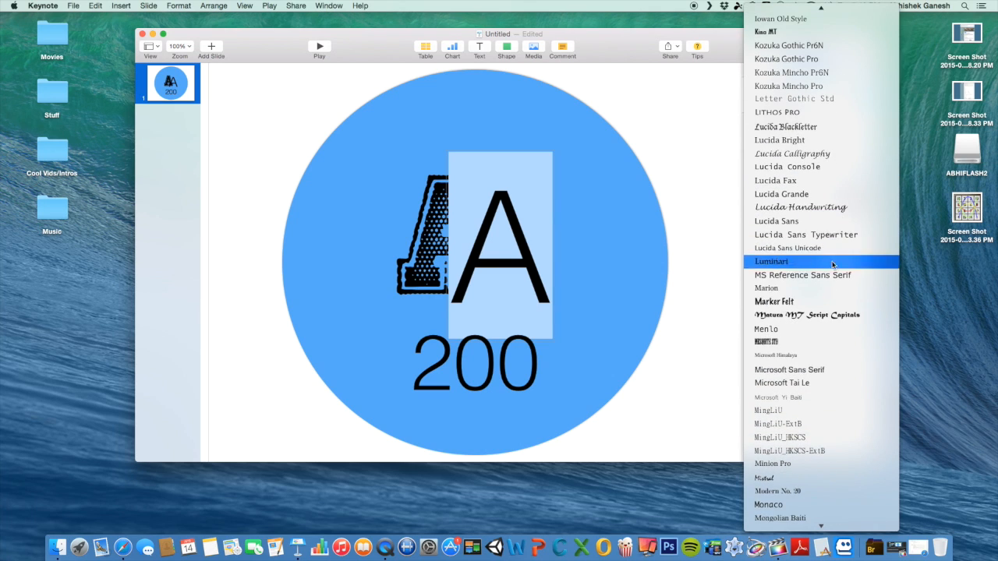
click(800, 299)
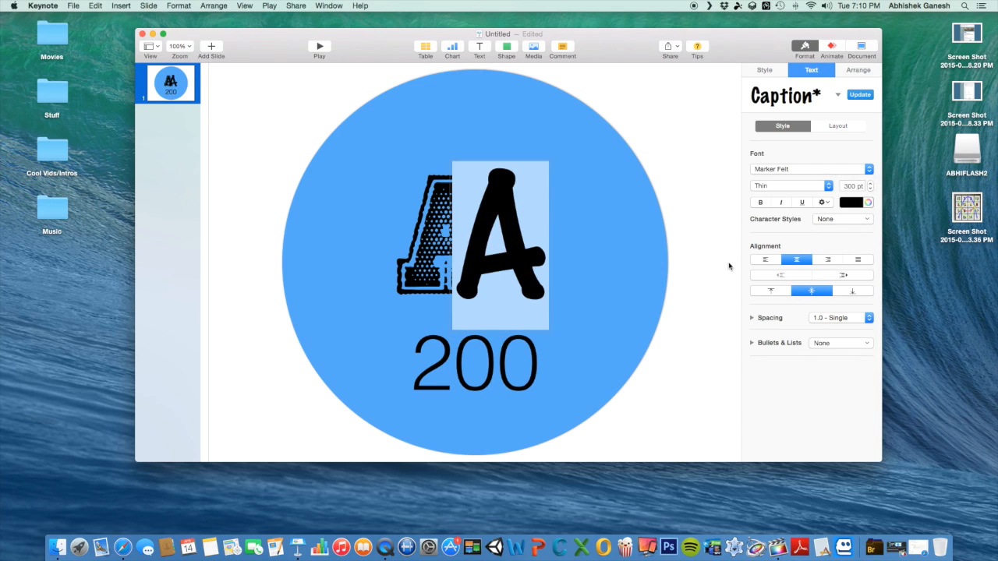
click(842, 173)
scroll(838, 204, down, 8)
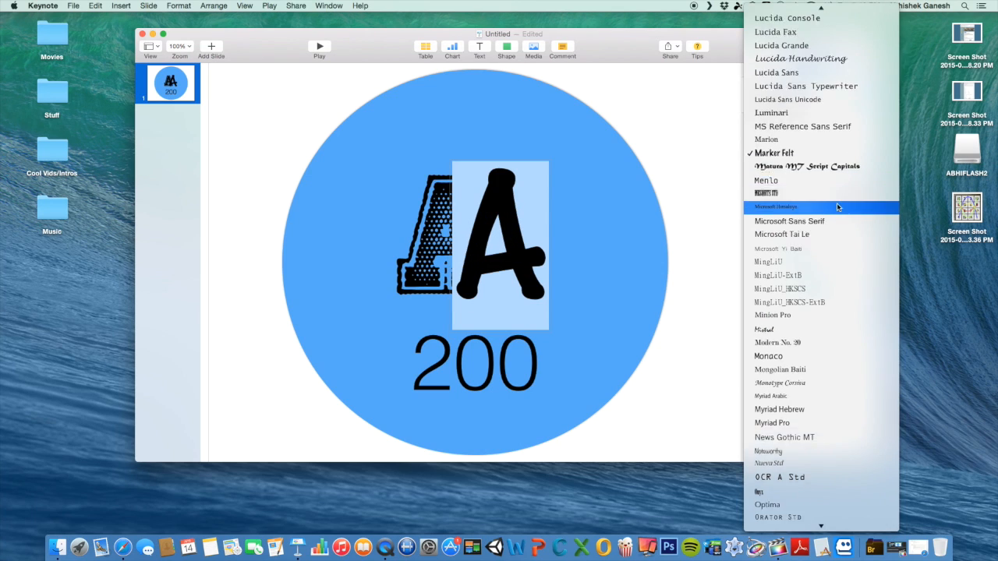
click(838, 292)
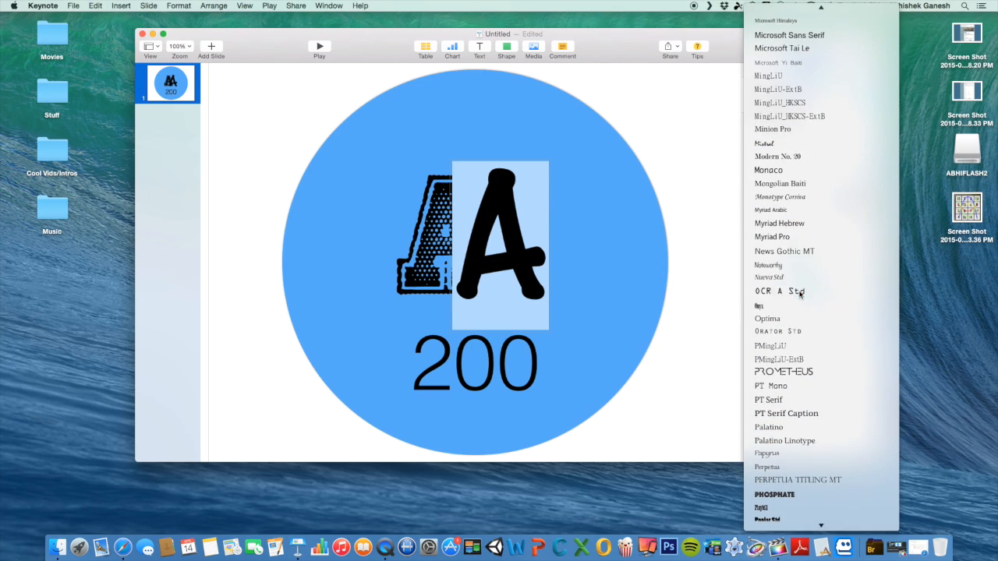
Set the right letter A's font to Stencil Std and deselect its text.
click(846, 171)
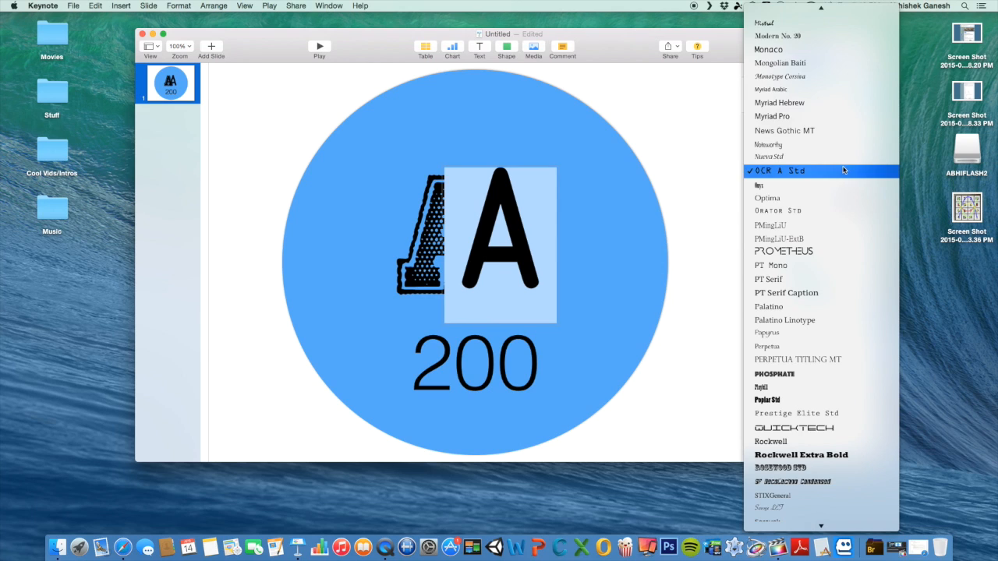
scroll(832, 227, down, 5)
scroll(832, 227, down, 6)
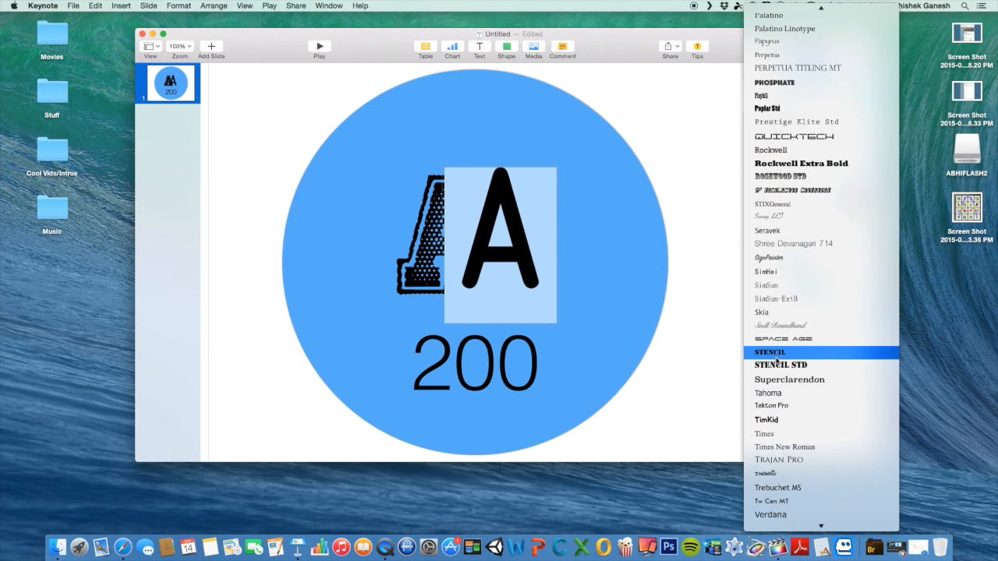
click(780, 365)
click(578, 270)
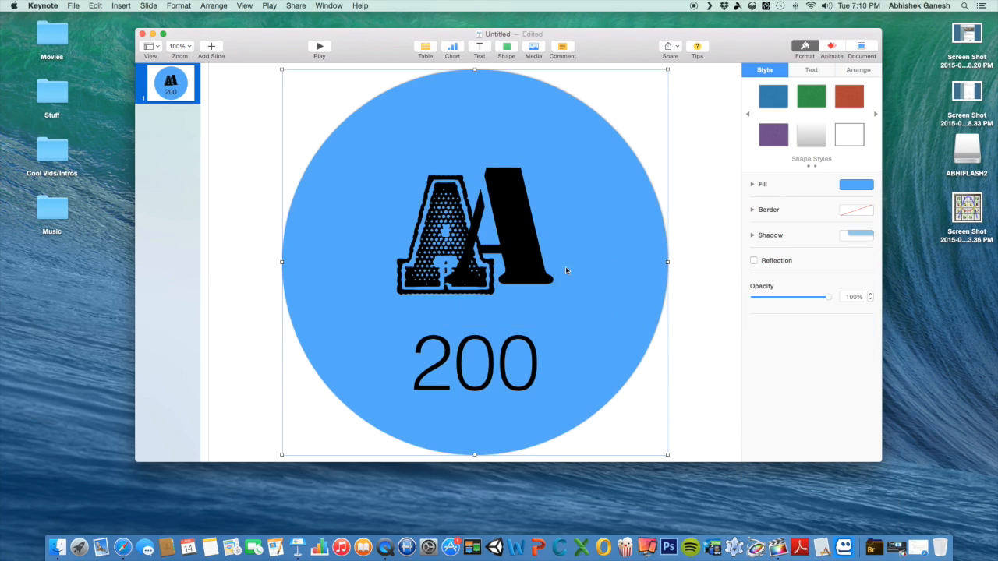
Move the two letters A apart so they stand side by side at the same height above the 200.
drag(538, 265, 558, 267)
drag(470, 261, 443, 267)
mouse_move(552, 269)
mouse_down()
mouse_move(542, 285)
mouse_move(508, 278)
mouse_move(539, 277)
mouse_up()
Select the left letter A's text and open the colour choices for it.
click(415, 279)
double_click(415, 279)
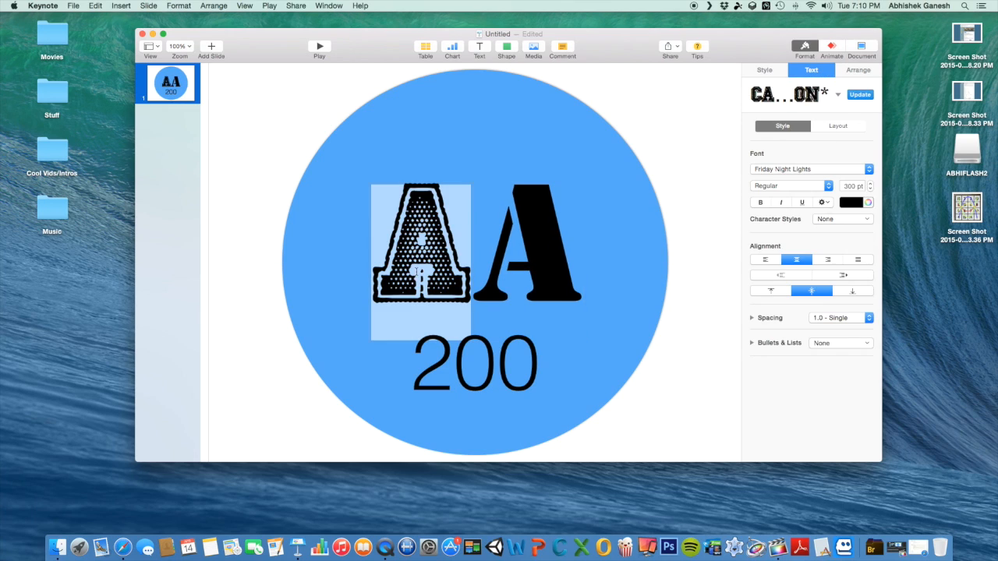
click(854, 204)
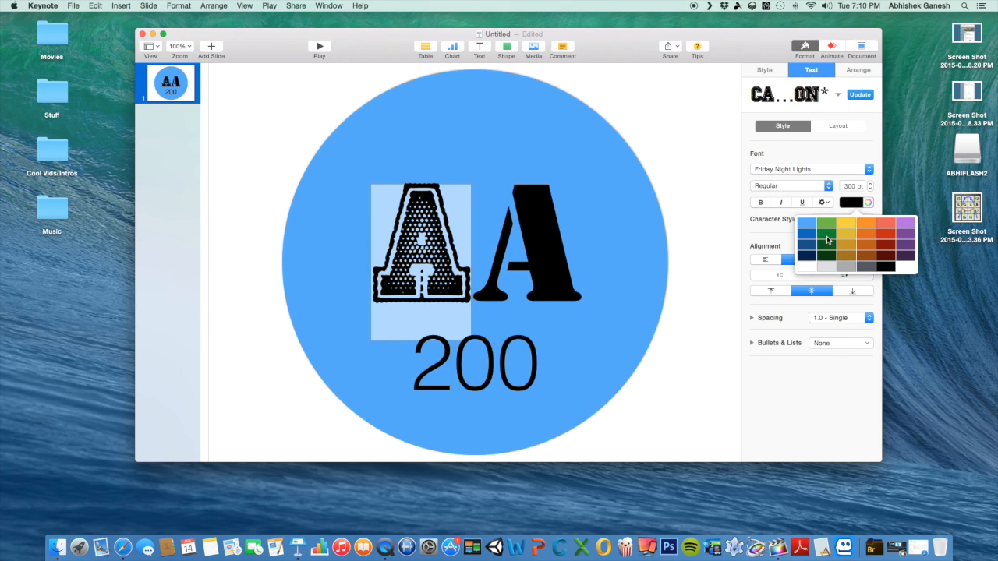
click(870, 203)
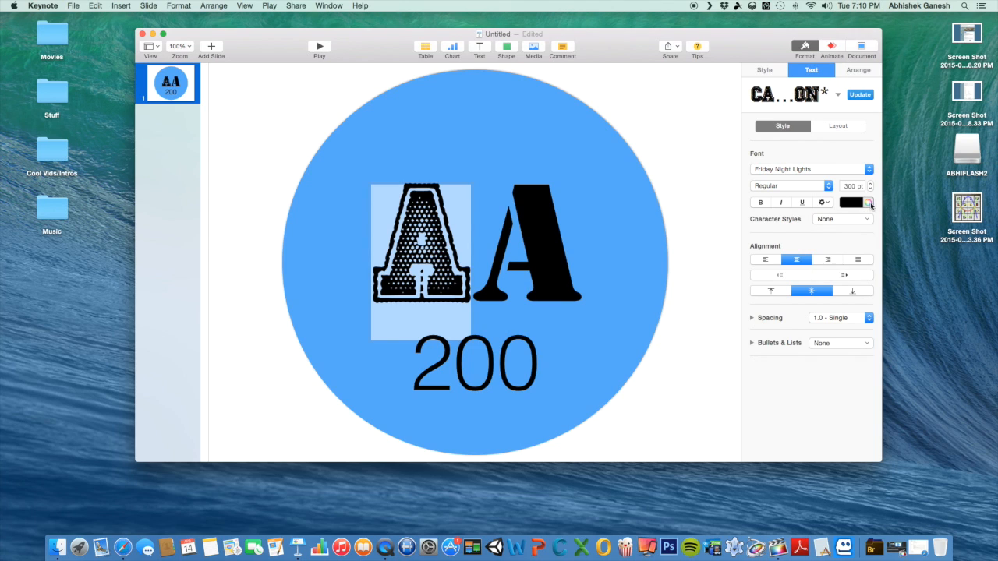
click(870, 204)
drag(324, 217, 652, 247)
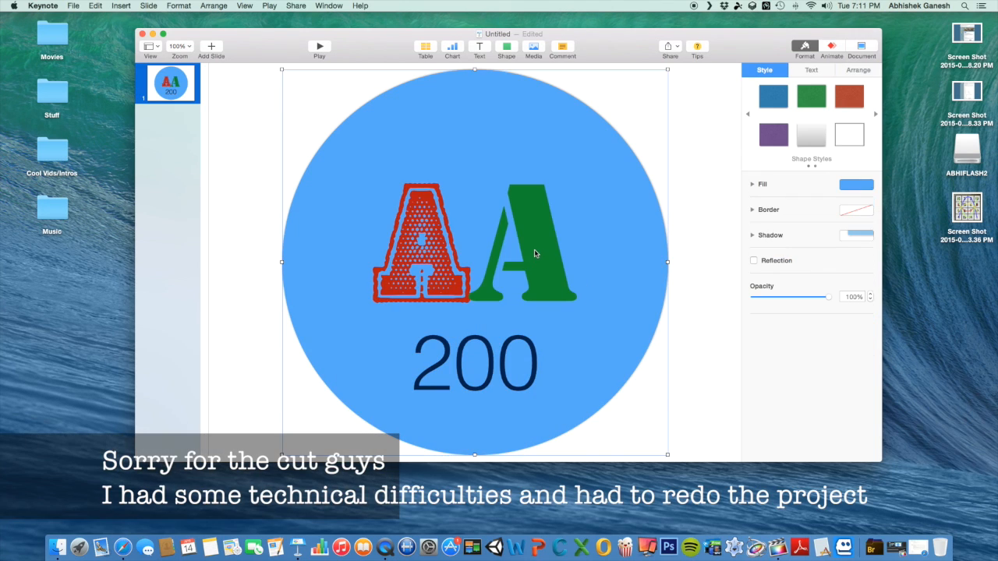
Move the red and green letters A lower and closer together, just above the 200.
drag(535, 254, 535, 278)
drag(434, 279, 463, 285)
mouse_move(530, 290)
mouse_down()
mouse_move(447, 283)
mouse_move(531, 275)
mouse_up()
mouse_move(471, 272)
mouse_down()
mouse_move(454, 274)
mouse_move(467, 273)
mouse_up()
click(438, 269)
click(532, 267)
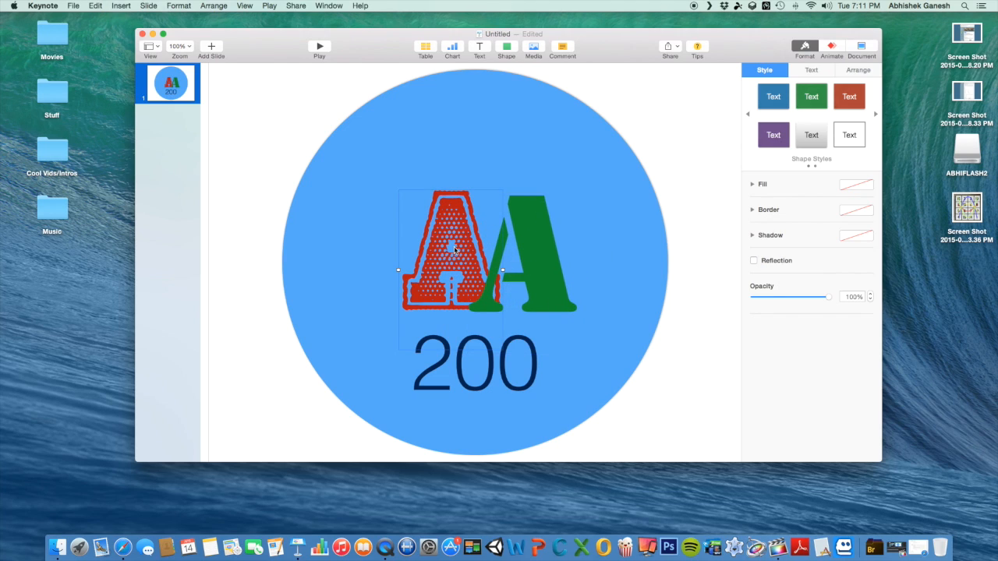
Replace the red letter A with a copy of the green letter A placed beside the original.
key(Delete)
key(cmd+v)
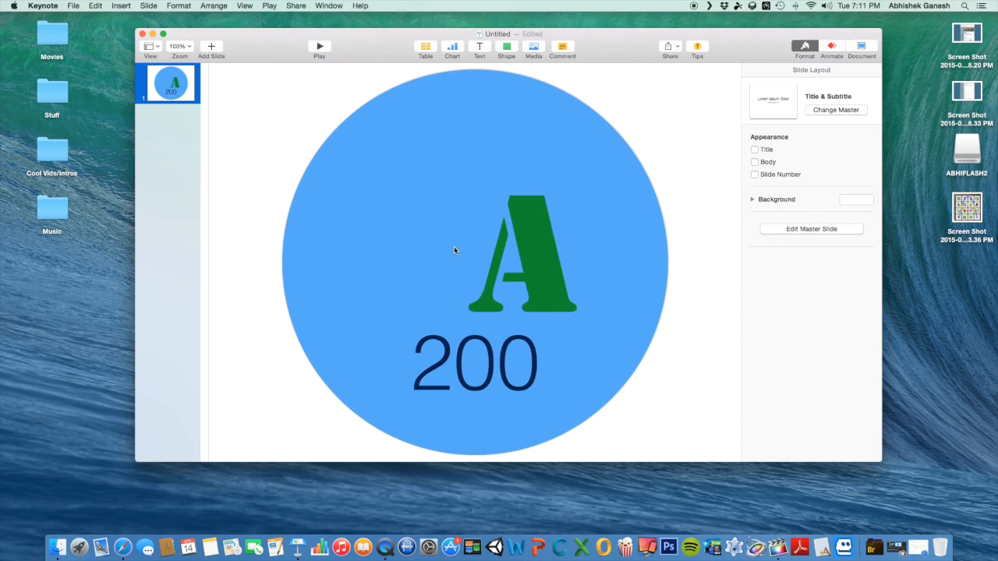
drag(526, 253, 440, 251)
drag(531, 260, 452, 263)
Align the two green letters A side by side in the circle and raise the 200 closer beneath them.
drag(514, 262, 559, 263)
drag(461, 263, 451, 248)
drag(537, 274, 526, 257)
drag(478, 363, 475, 349)
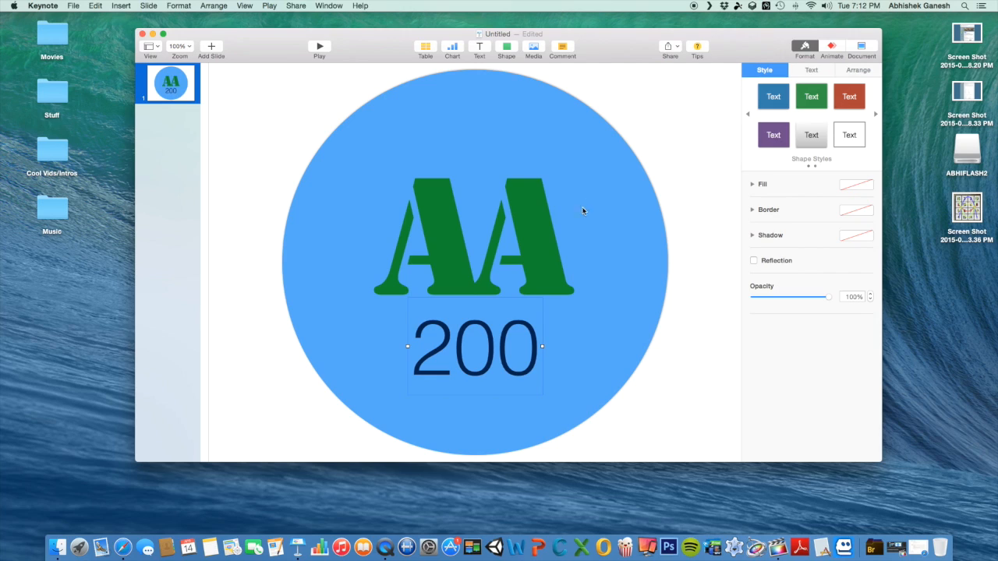
click(629, 239)
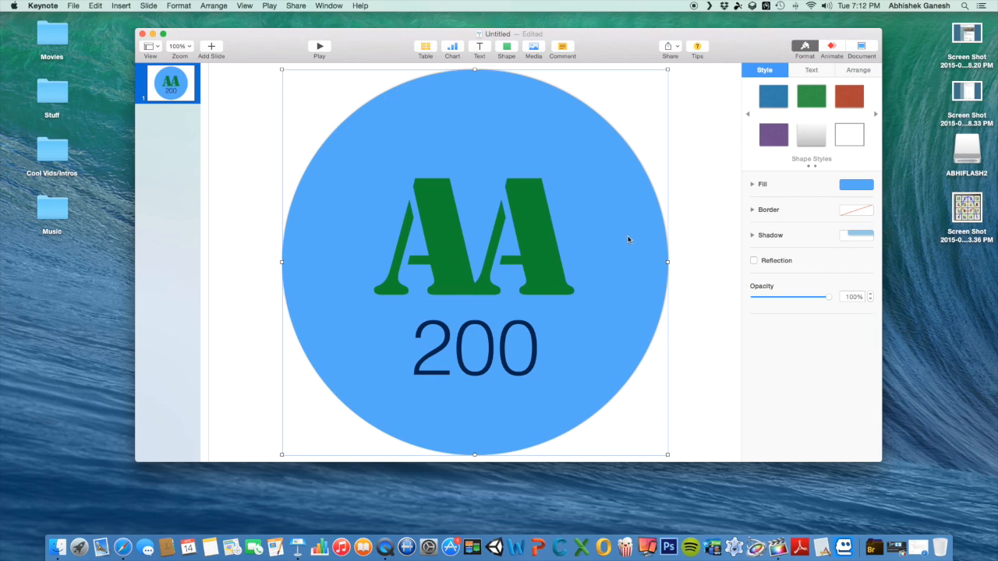
click(255, 138)
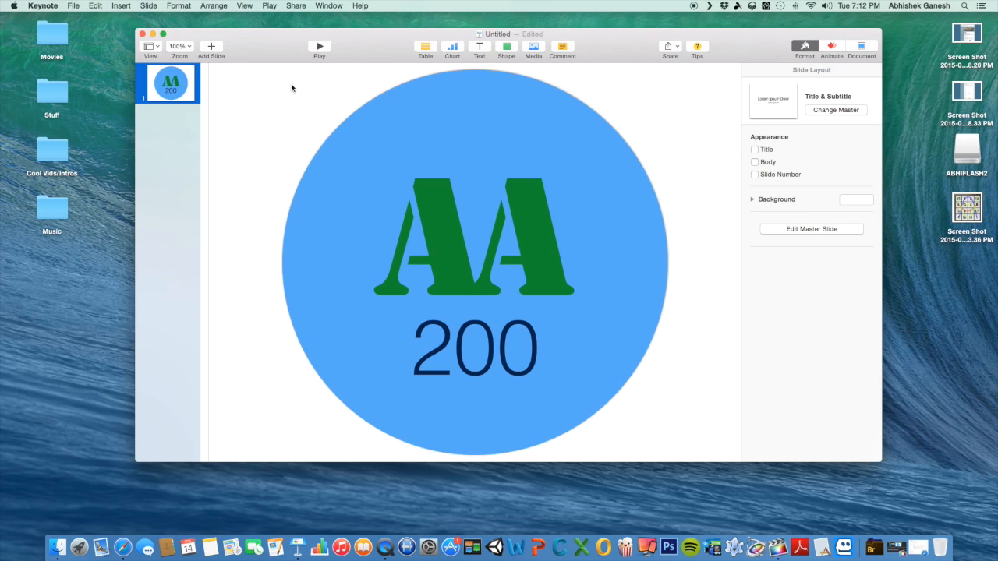
Set up an export of all slides as images in JPEG (High Quality) format.
click(60, 4)
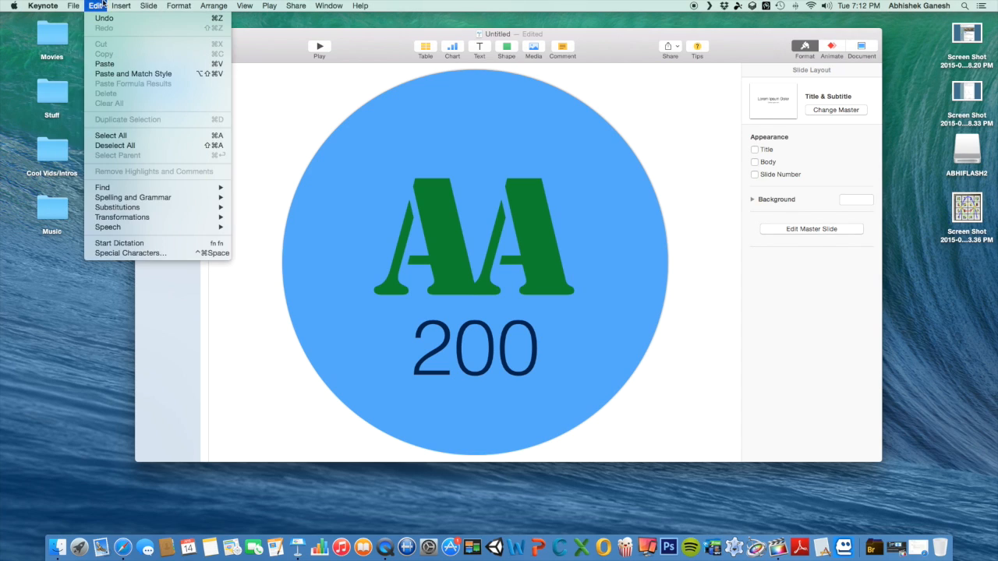
mouse_move(81, 5)
mouse_move(177, 6)
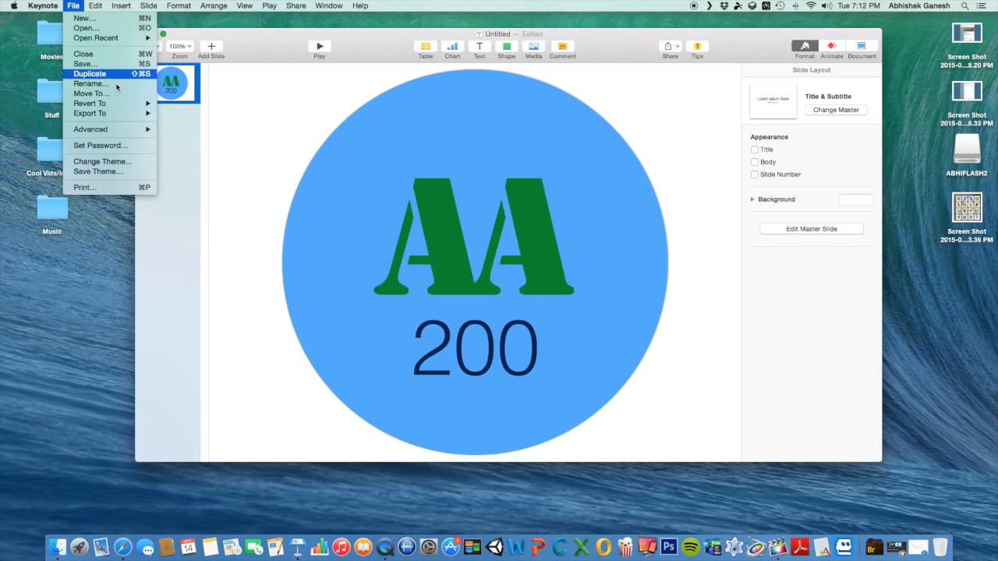
mouse_move(138, 114)
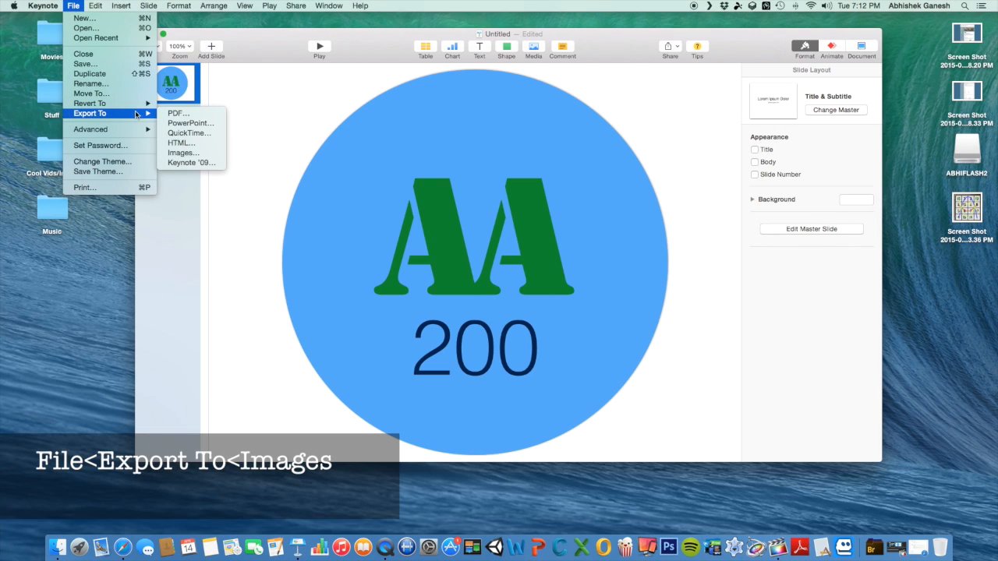
click(195, 153)
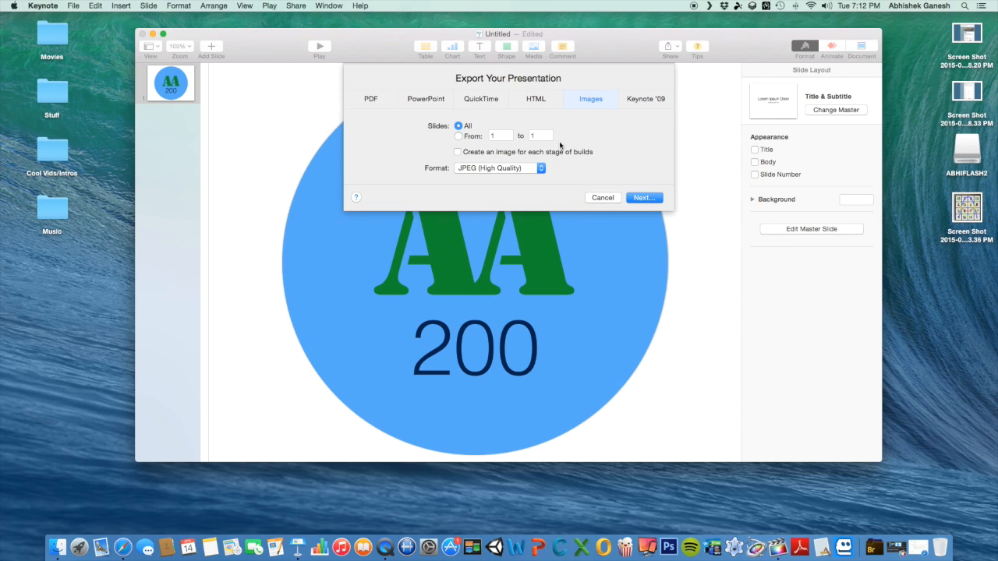
click(651, 200)
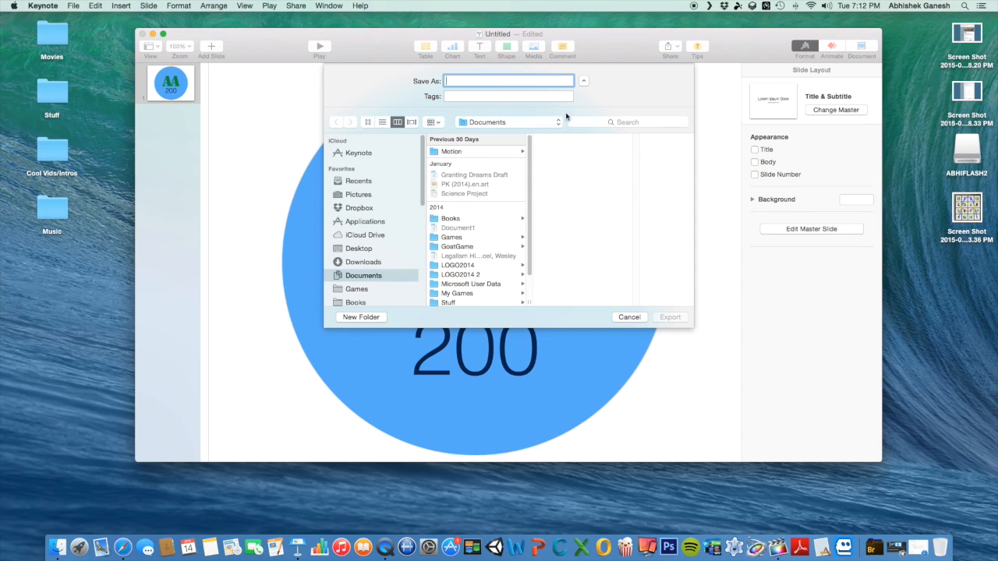
Export the images to the Desktop under the name AA200TUTLogo.
click(369, 250)
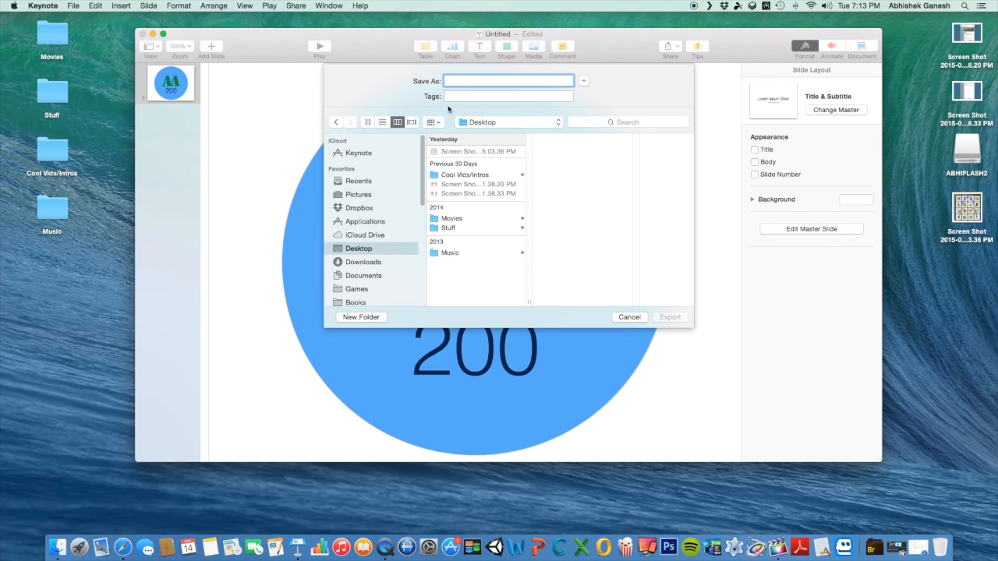
text(AA200TUTLogo)
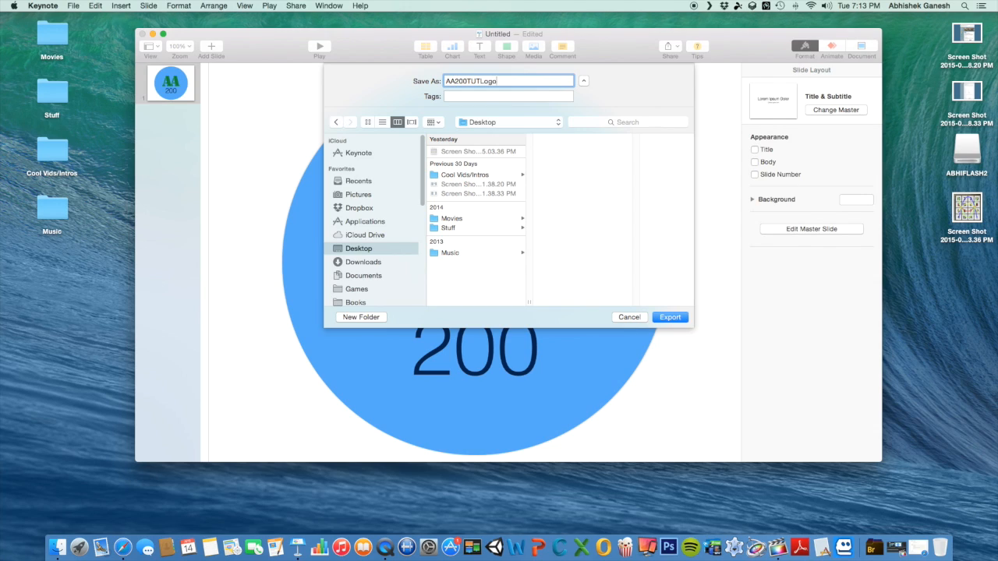
key(Return)
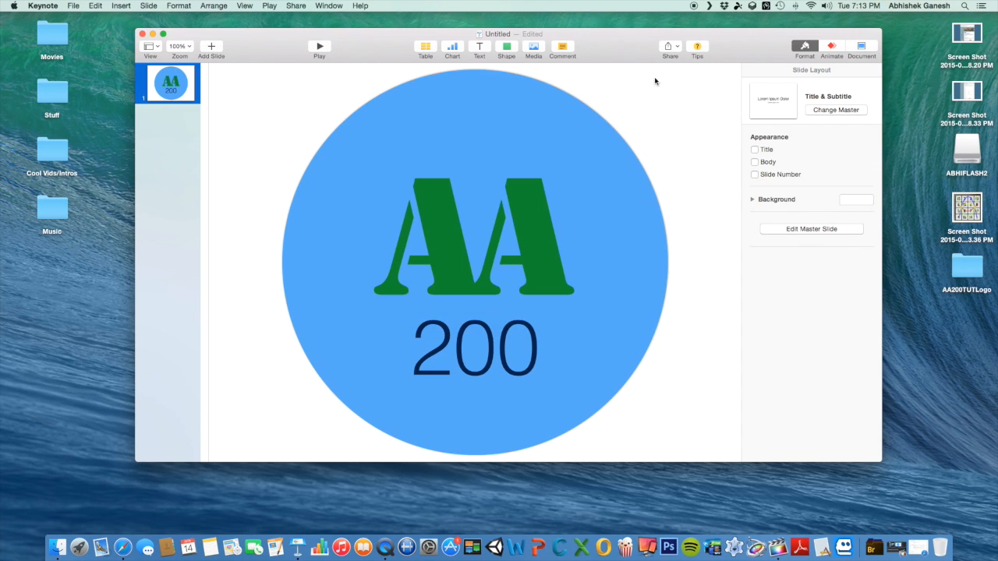
Close the untitled presentation and delete it instead of saving it.
mouse_move(366, 48)
mouse_down()
mouse_move(338, 50)
mouse_move(383, 36)
mouse_move(369, 56)
mouse_move(339, 42)
mouse_move(352, 40)
mouse_up()
key(super+w)
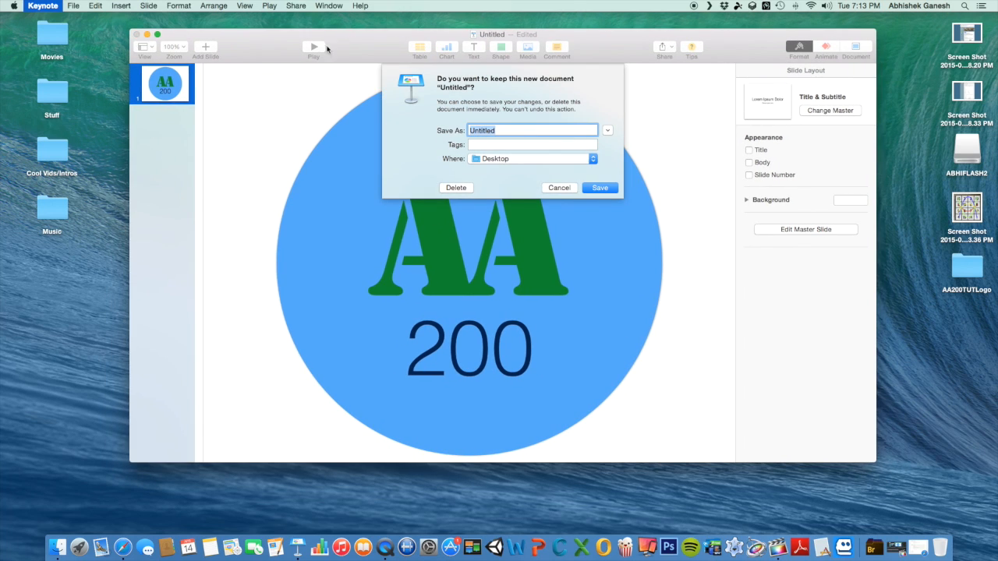
click(454, 188)
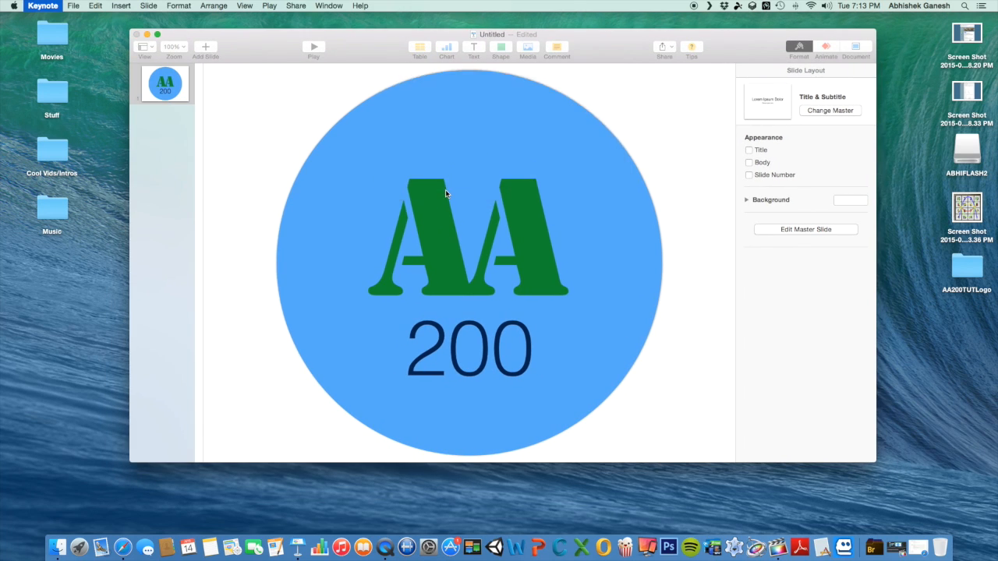
click(429, 254)
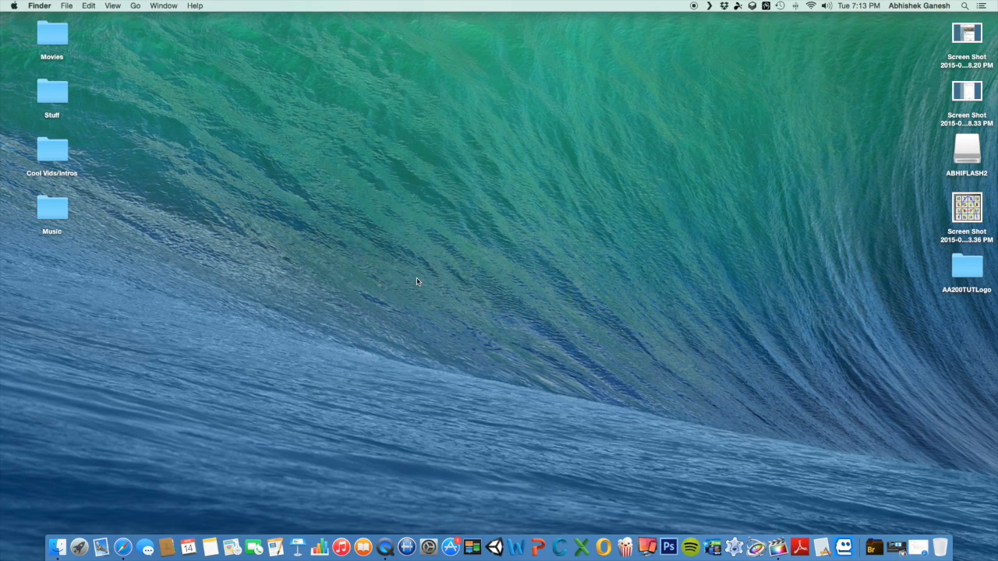
Move AA200TUTLogo.001.jpg out of the AA200TUTLogo folder onto the desktop and close the folder window.
double_click(960, 268)
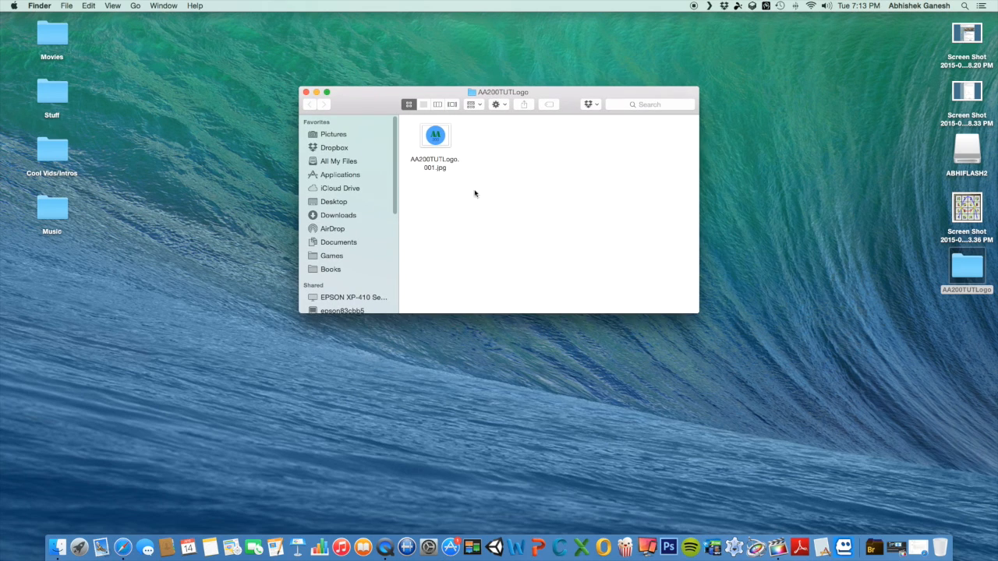
drag(443, 137, 967, 326)
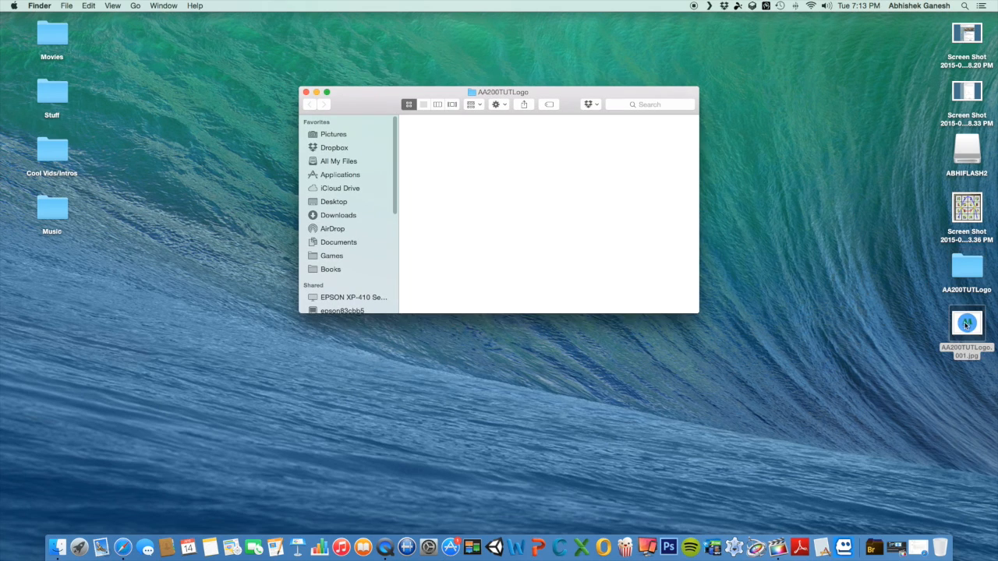
click(306, 92)
Put the emptied AA200TUTLogo folder in the Trash and tidy the logo image into its place on the desktop.
drag(972, 254, 941, 546)
drag(970, 332, 965, 264)
right_click(884, 291)
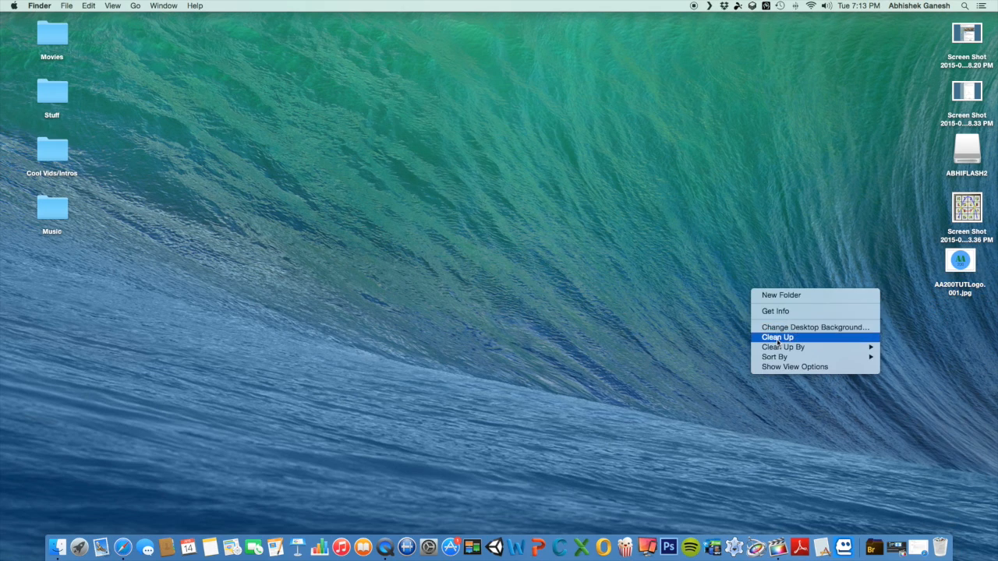
click(778, 338)
Open AA200TUTLogo.001.jpg in Preview and examine the logo's edges and lettering at different magnifications.
double_click(974, 269)
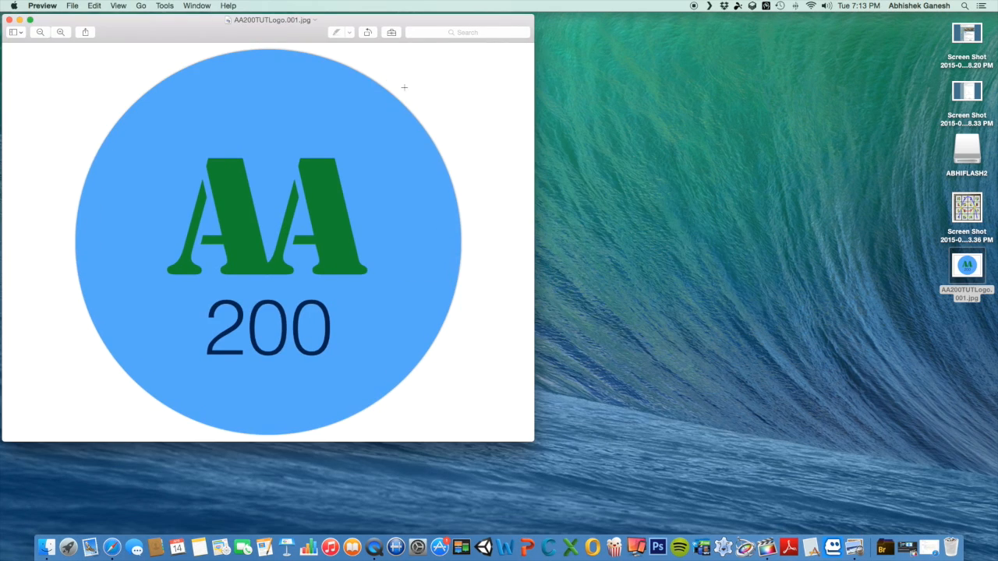
drag(272, 27, 463, 46)
click(251, 52)
click(231, 51)
click(231, 52)
click(250, 52)
click(250, 52)
click(251, 52)
click(250, 52)
click(250, 53)
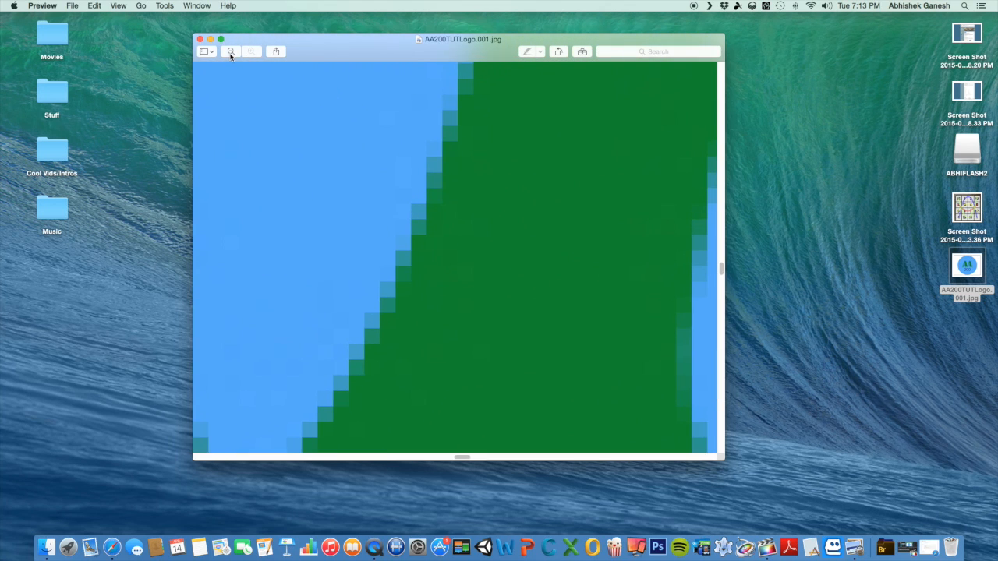
click(231, 52)
click(231, 51)
click(231, 52)
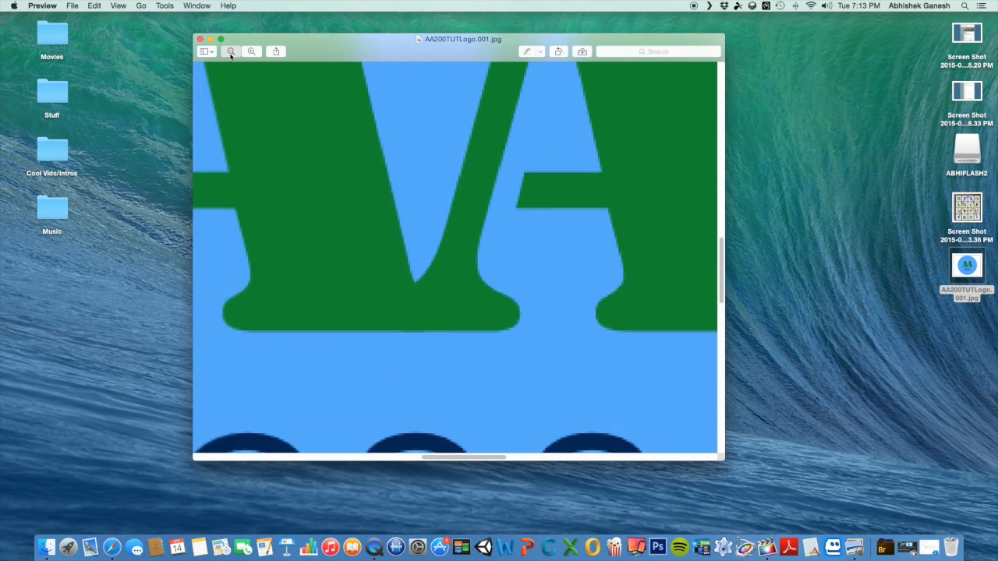
click(231, 51)
click(230, 51)
click(230, 51)
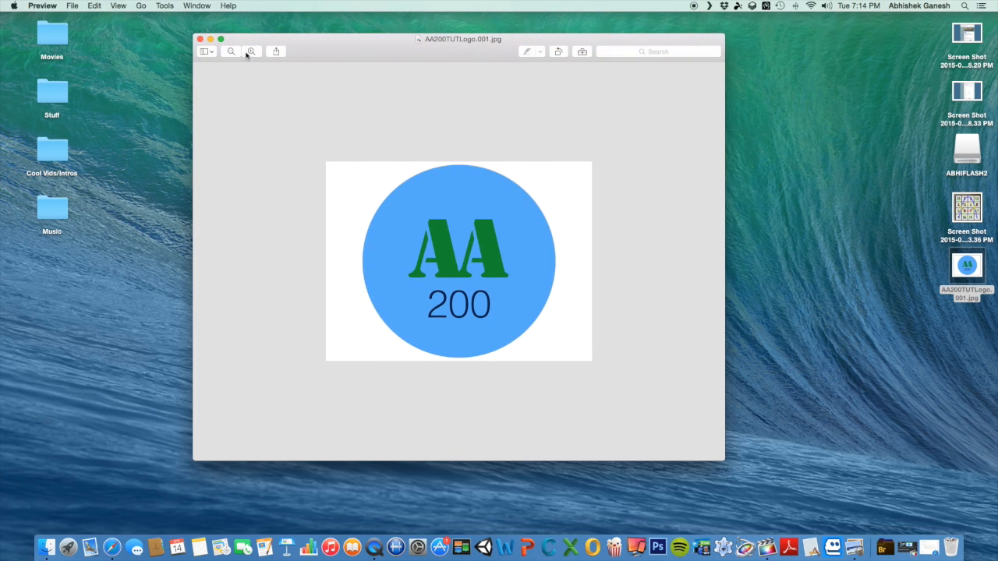
click(250, 51)
click(250, 52)
Quit Preview, reopen the logo image from the desktop and move its window toward the middle of the desktop.
key(super+q)
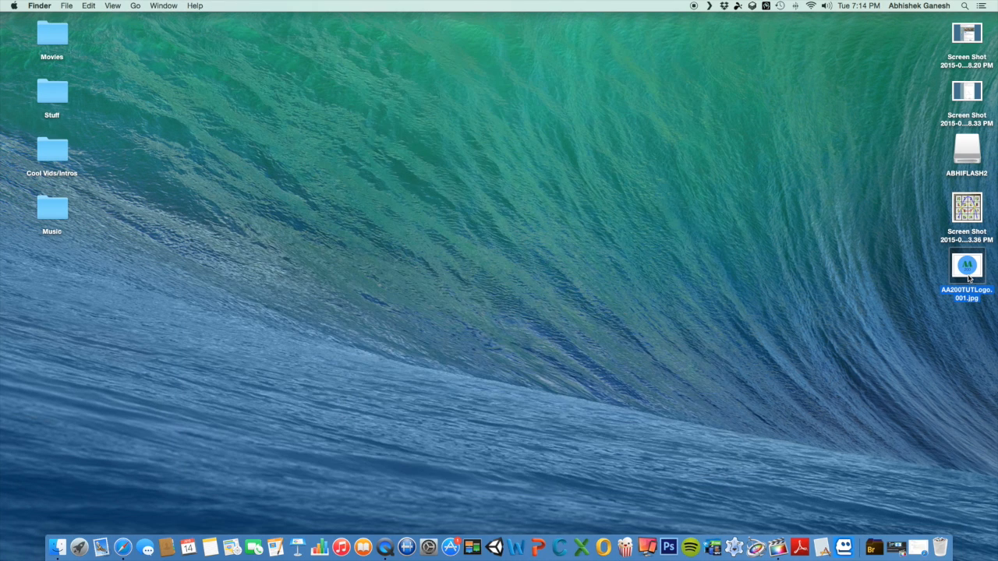
double_click(969, 278)
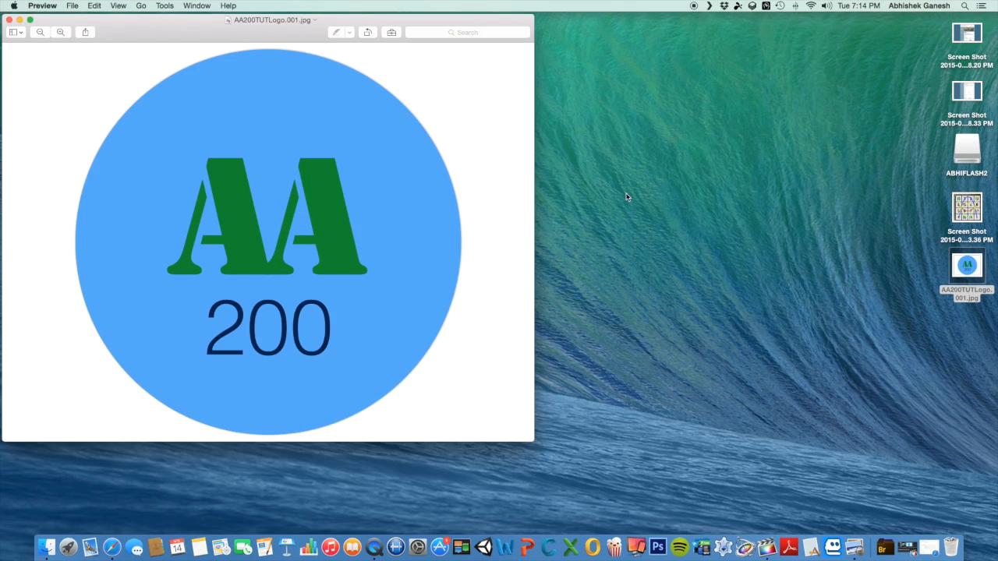
drag(287, 32, 512, 80)
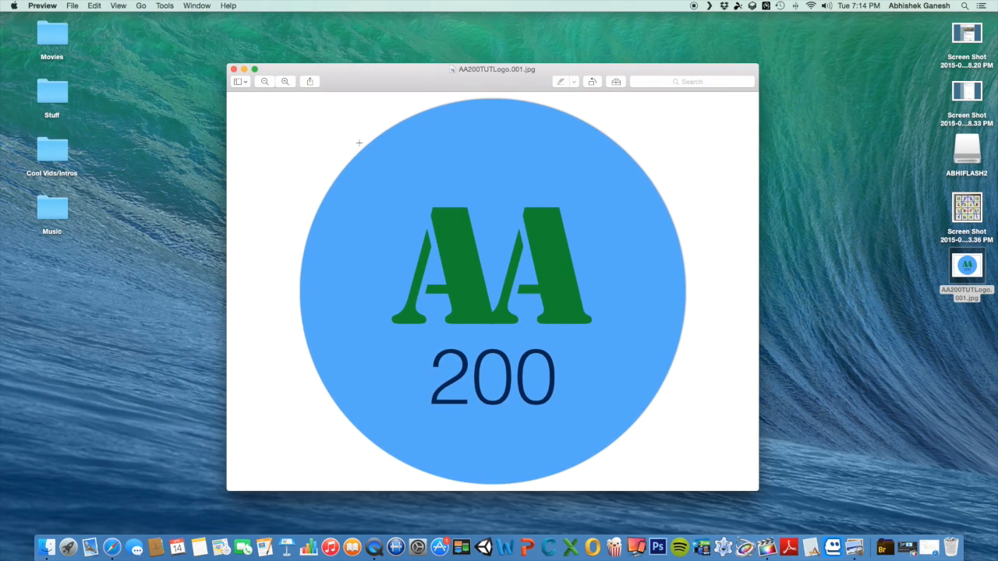